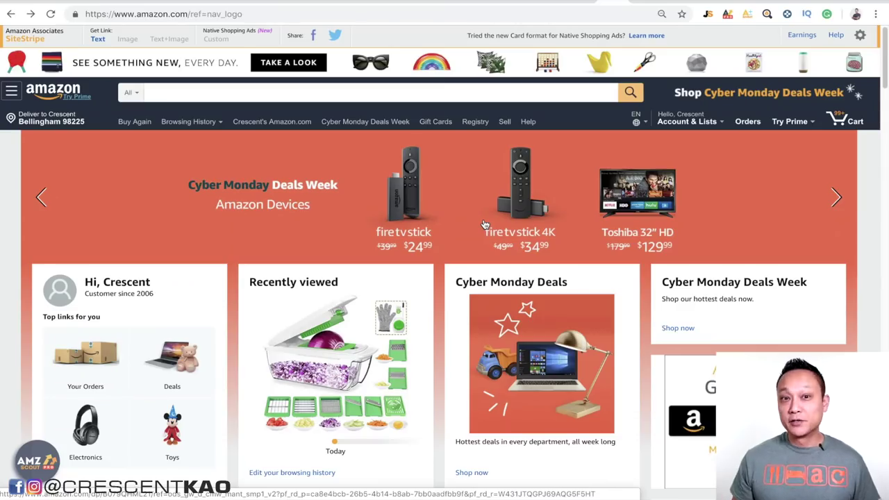
# Step: Search Amazon for "vegetable chopper" and look over the first listings in the results
pyautogui.click(353, 92)
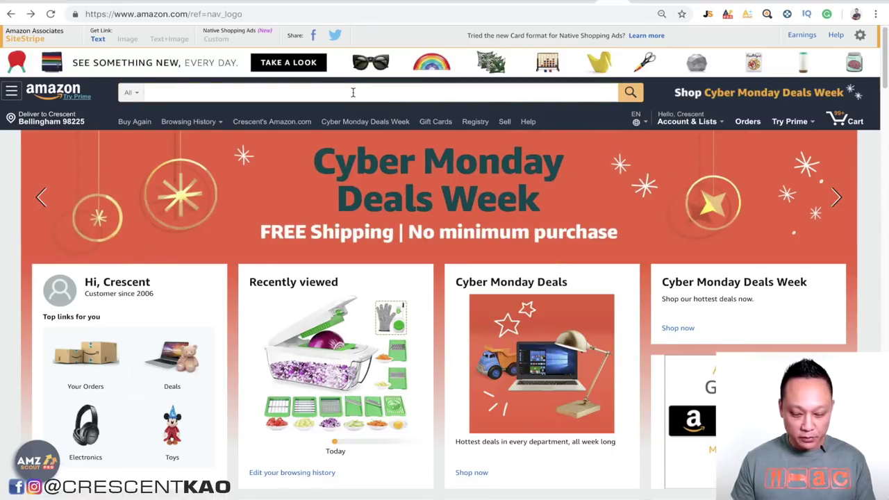
pyautogui.write('vegetable chopper')
pyautogui.press('Return')
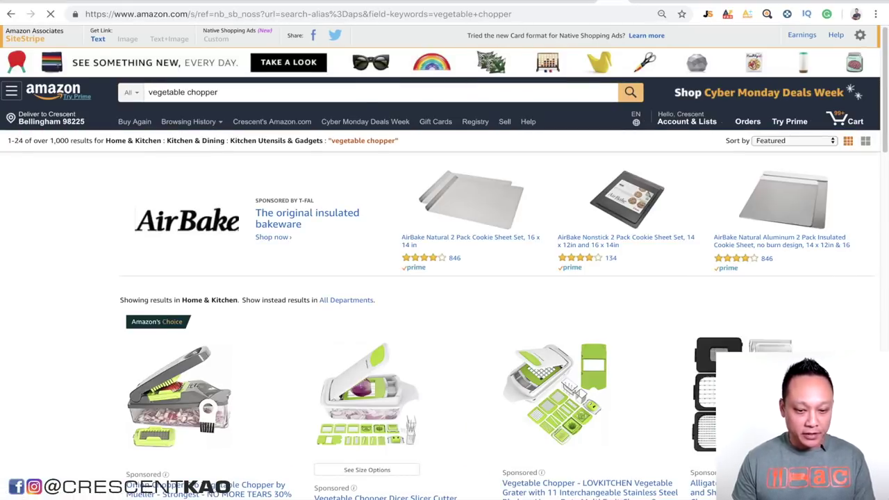
pyautogui.scroll(-5, 553, 277)
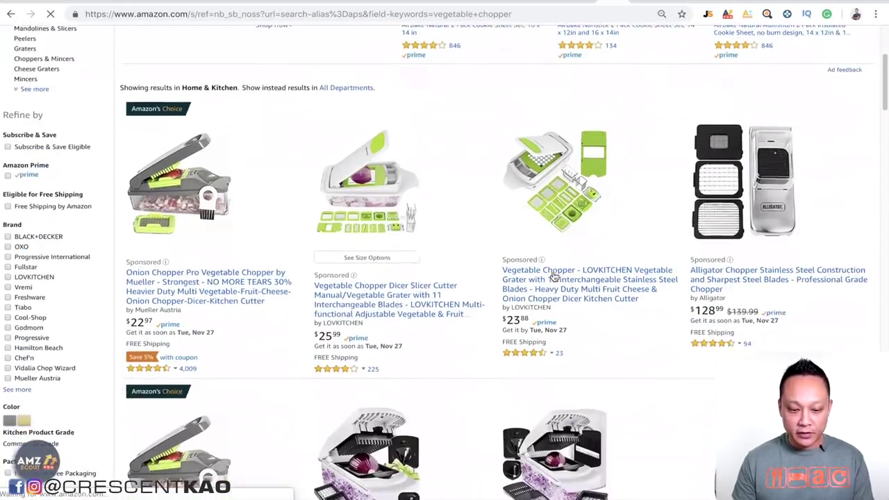
pyautogui.scroll(5, 553, 276)
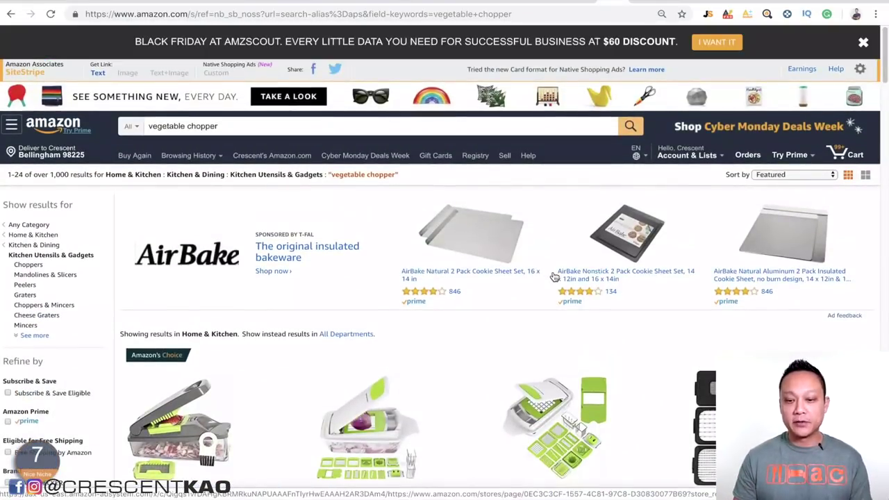
# Step: Run the Jungle Scout extension on the search results and add the Onion Chopper Pro by Mueller to the web tracker
pyautogui.click(708, 15)
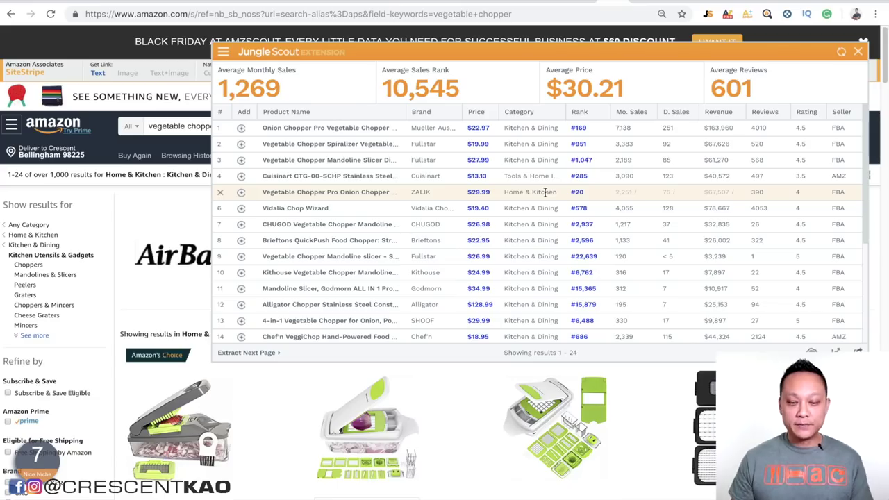
pyautogui.click(242, 129)
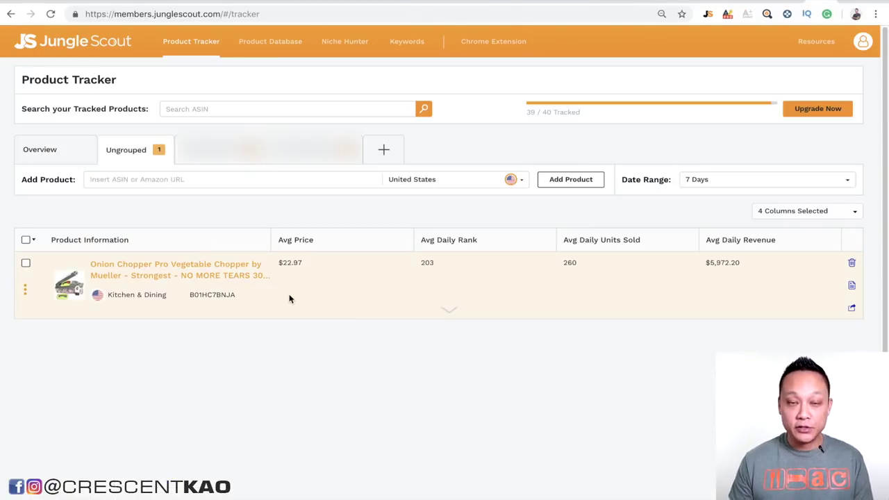
# Step: Expand the tracked Onion Chopper Pro in the Jungle Scout Product Tracker and examine its daily units-sold chart
pyautogui.click(452, 314)
pyautogui.scroll(-3, 540, 363)
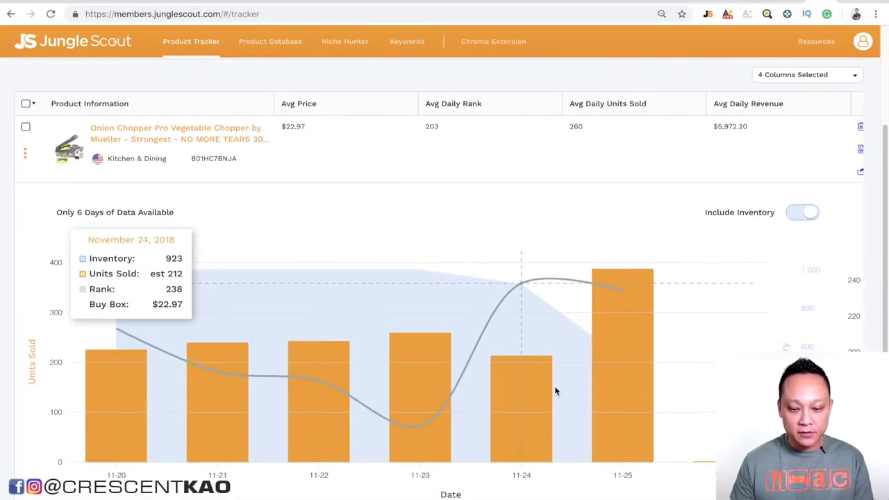
pyautogui.scroll(1, 556, 391)
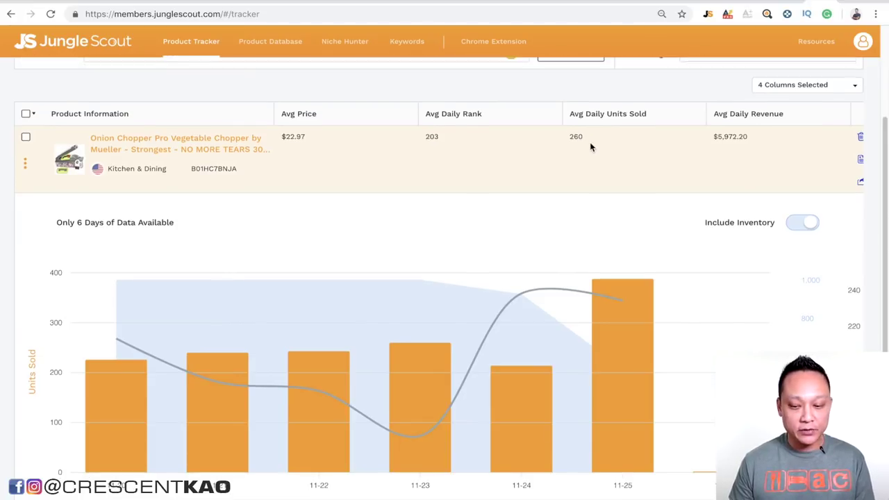
# Step: Set the Product Tracker's date range to 60 Days and examine the onion chopper's longer sales history
pyautogui.scroll(1, 714, 116)
pyautogui.click(709, 97)
pyautogui.click(708, 154)
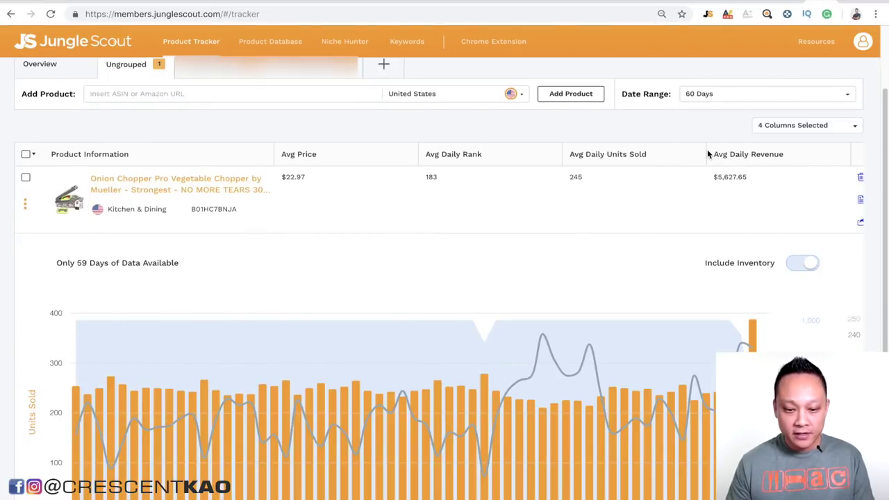
pyautogui.scroll(-2, 708, 153)
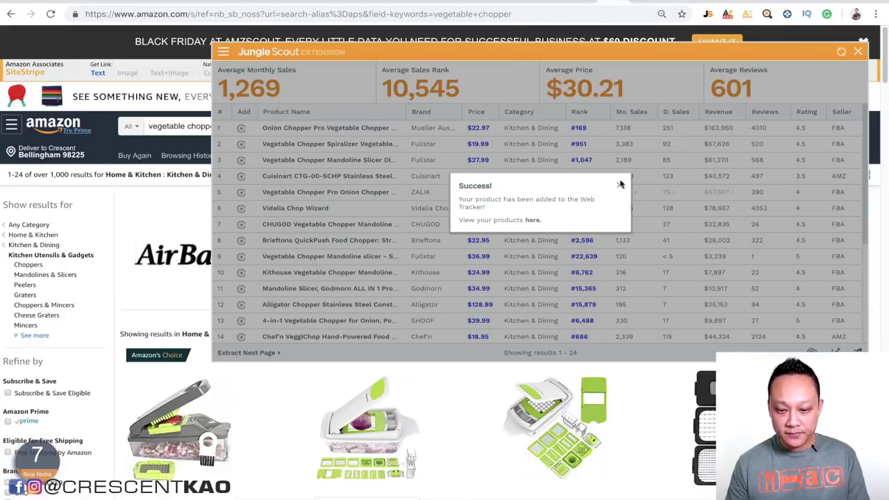
# Step: Dismiss the tracker confirmation and open the Mueller Onion Chopper Pro and Fullstar Vegetable Chopper Spiralizer listings in new tabs
pyautogui.click(620, 184)
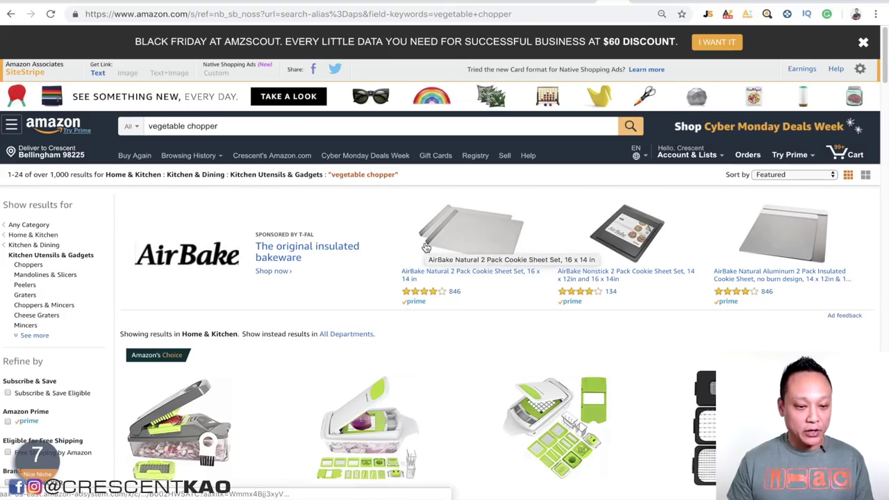
pyautogui.scroll(-1, 426, 247)
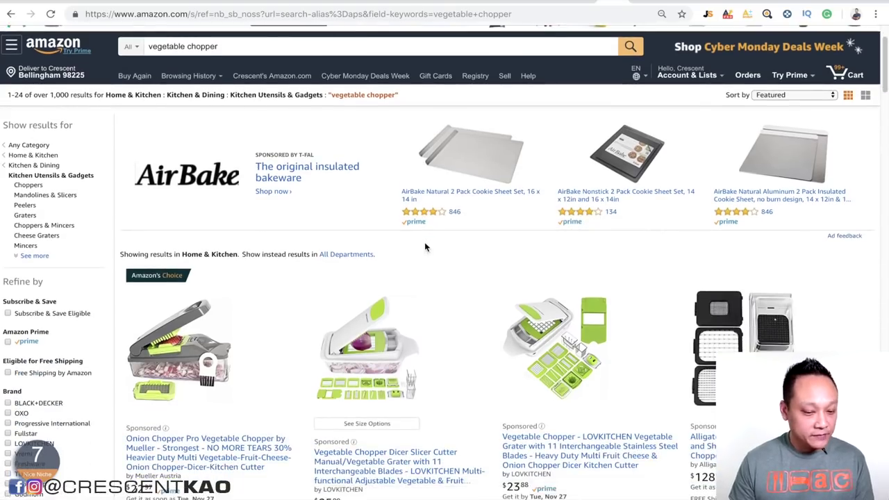
pyautogui.scroll(-3, 426, 248)
pyautogui.scroll(-3, 426, 247)
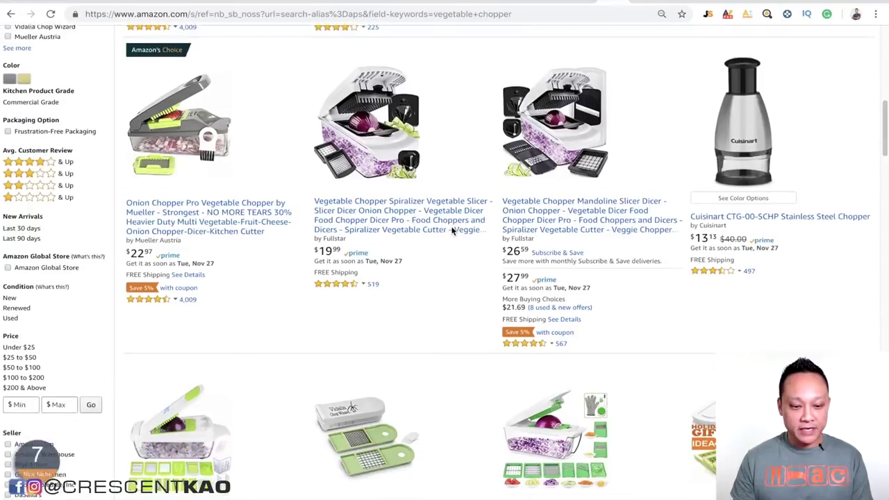
pyautogui.scroll(-1, 451, 231)
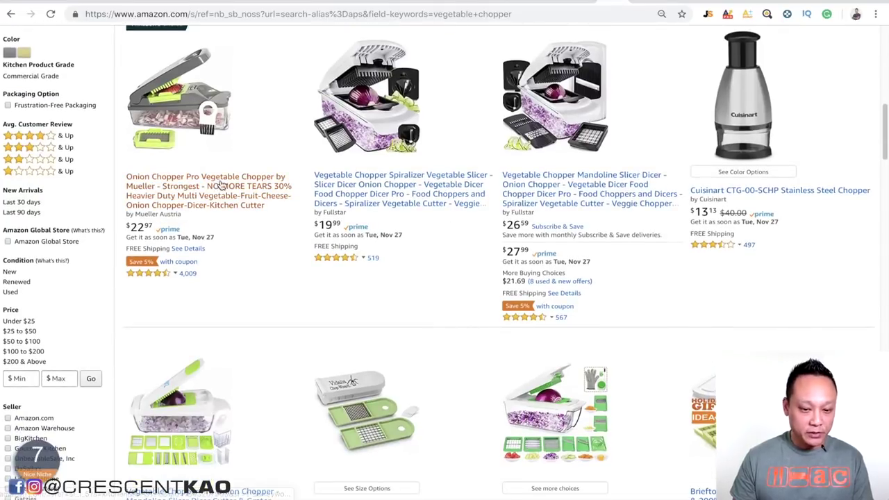
pyautogui.scroll(-2, 603, 291)
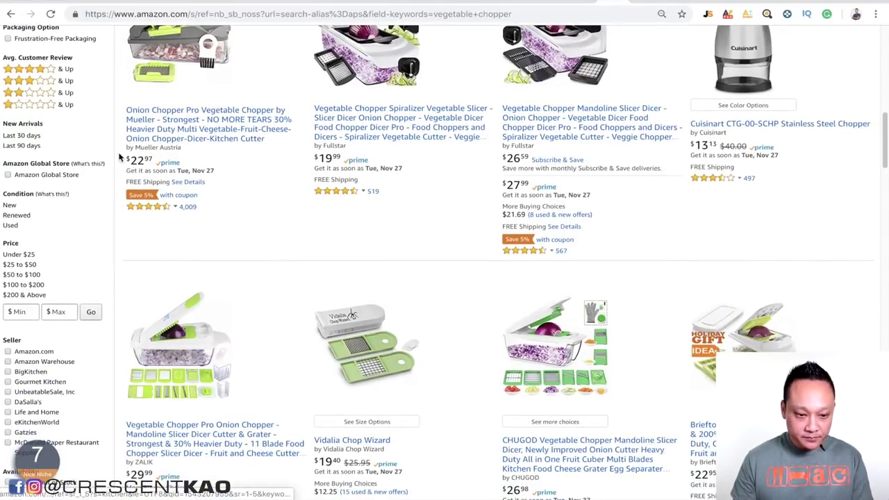
pyautogui.rightClick(178, 132)
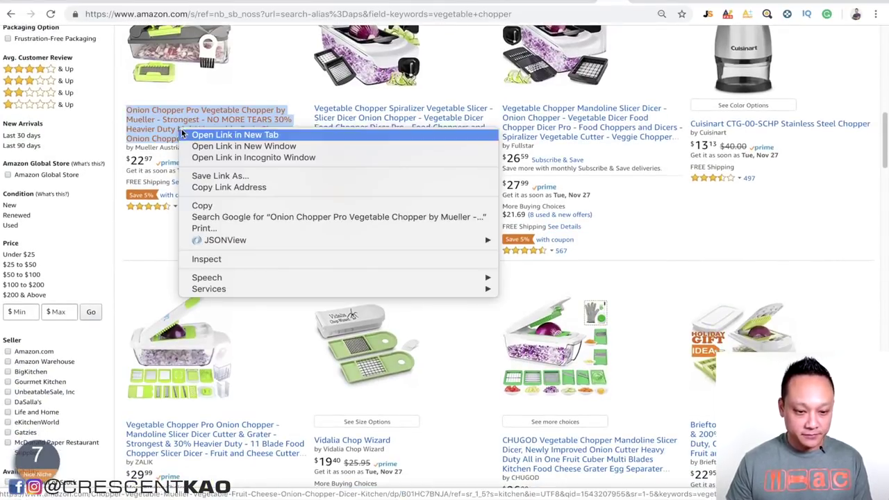
pyautogui.click(200, 133)
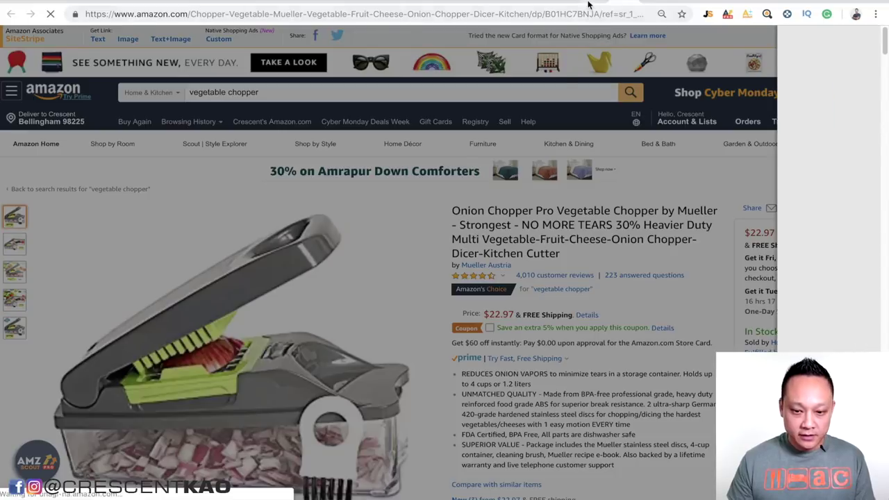
pyautogui.click(588, 5)
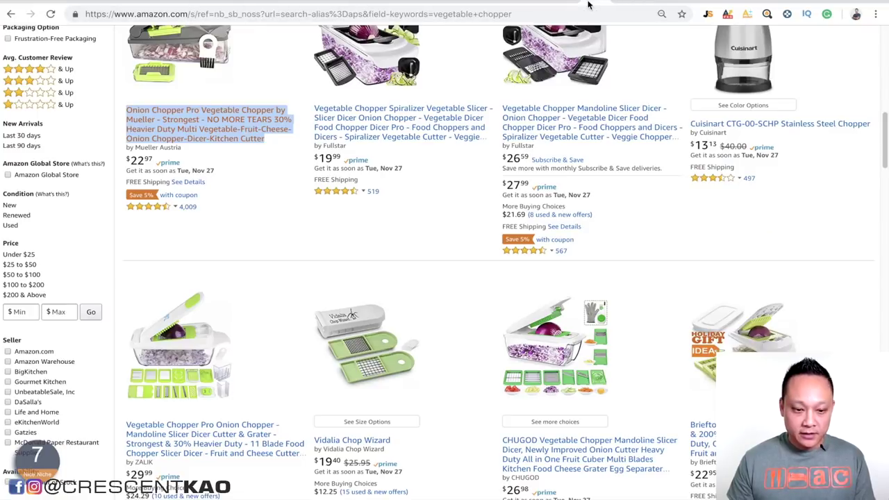
pyautogui.rightClick(401, 124)
pyautogui.click(414, 131)
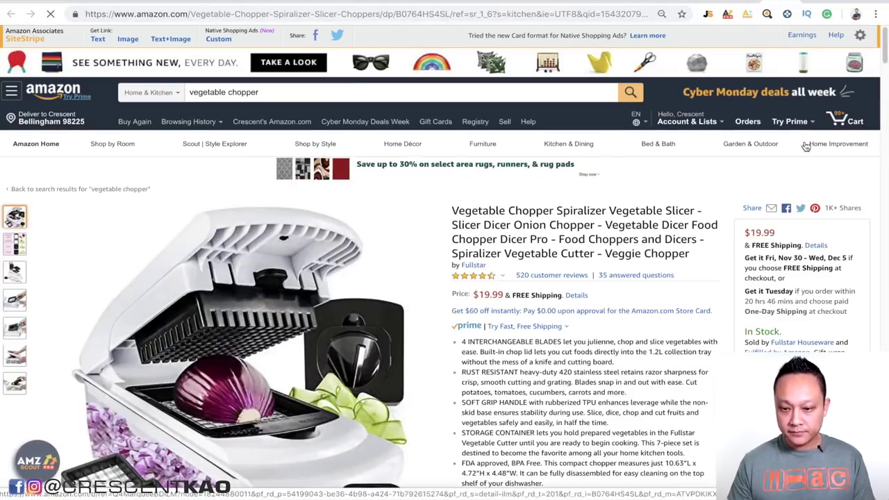
# Step: Switch to the Amazon shopping cart and look through the competing vegetable choppers down to the last item
pyautogui.hotkey('ctrl', 'w')
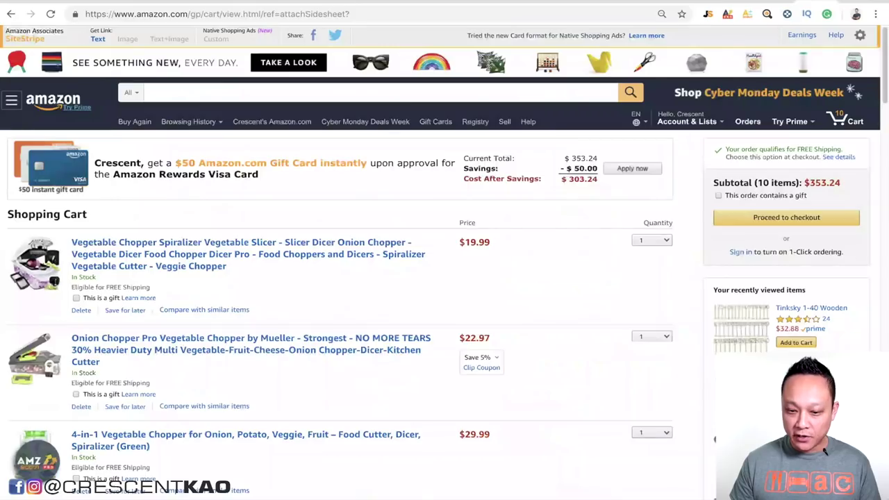
pyautogui.scroll(-3, 588, 191)
pyautogui.scroll(-5, 587, 190)
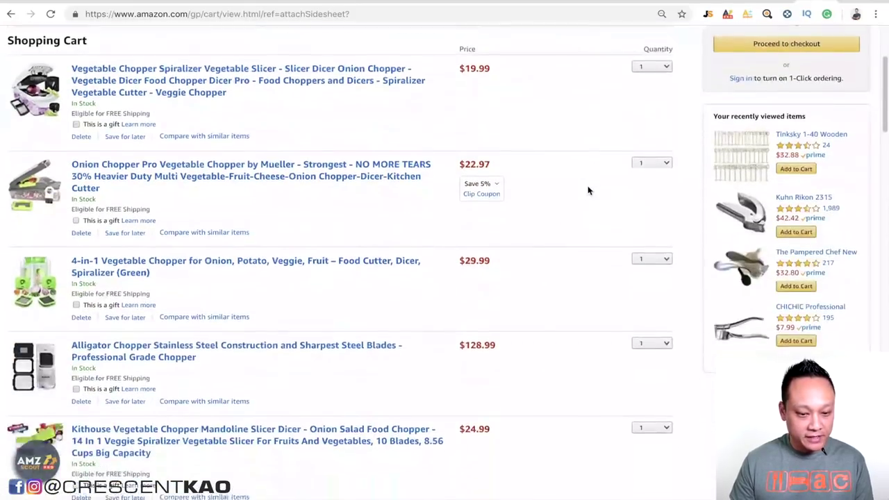
pyautogui.scroll(-4, 588, 191)
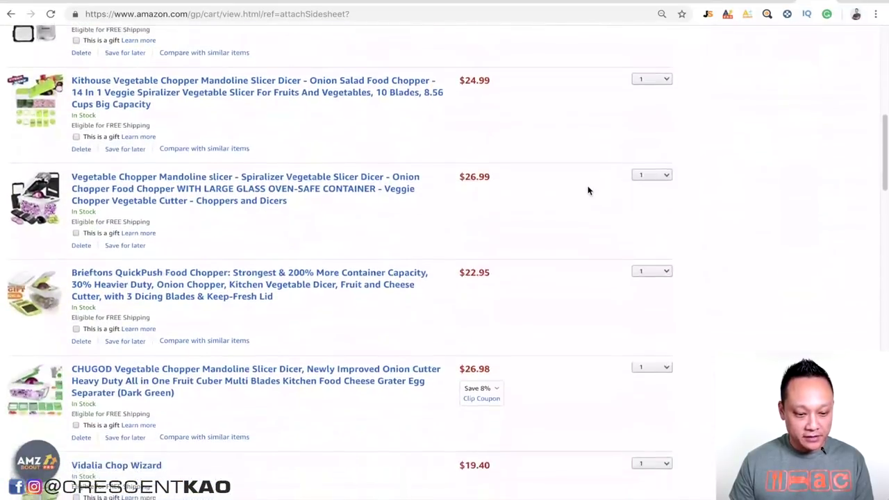
pyautogui.scroll(-1, 587, 190)
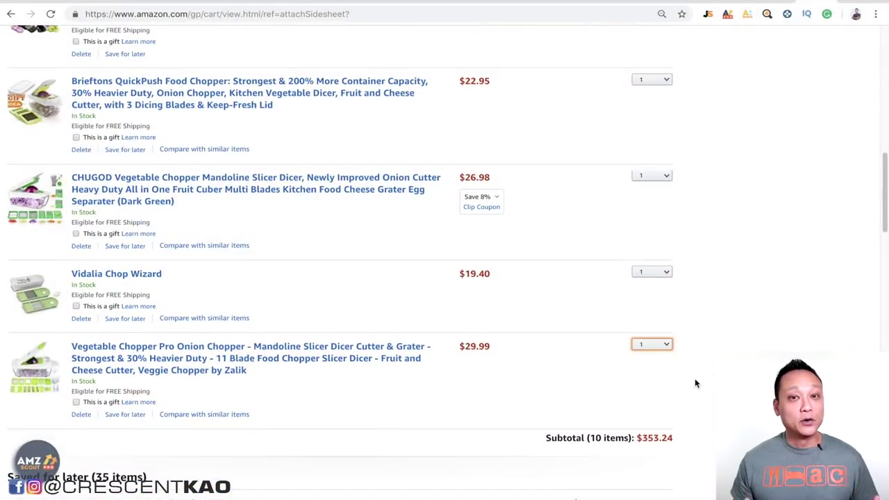
# Step: Try to set the cart quantity of the Vegetable Chopper Pro Onion Chopper by Zalik to 999
pyautogui.click(666, 346)
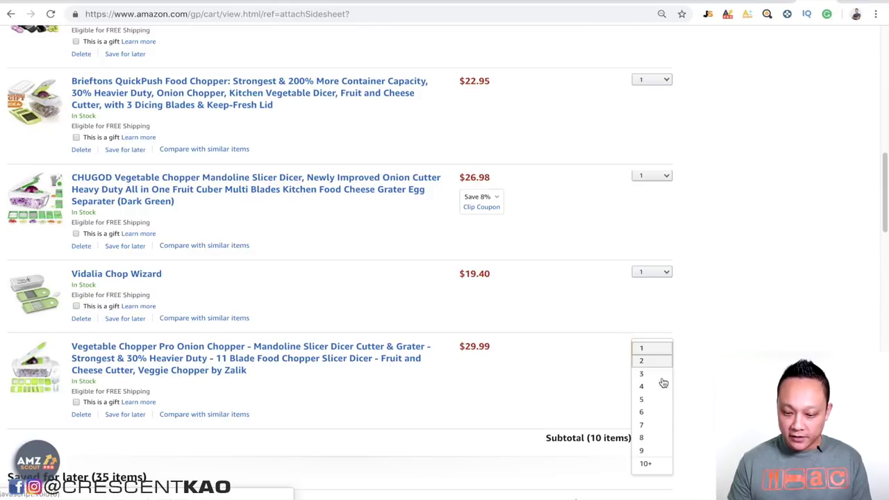
pyautogui.click(648, 463)
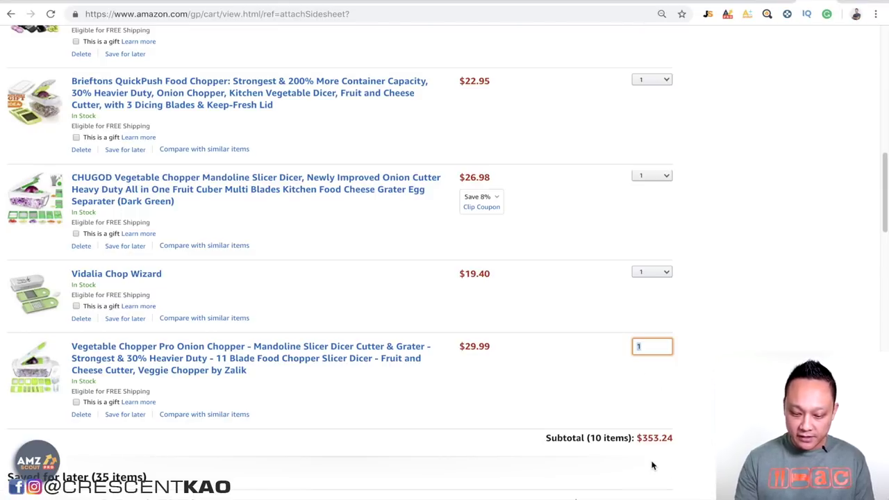
pyautogui.write('999')
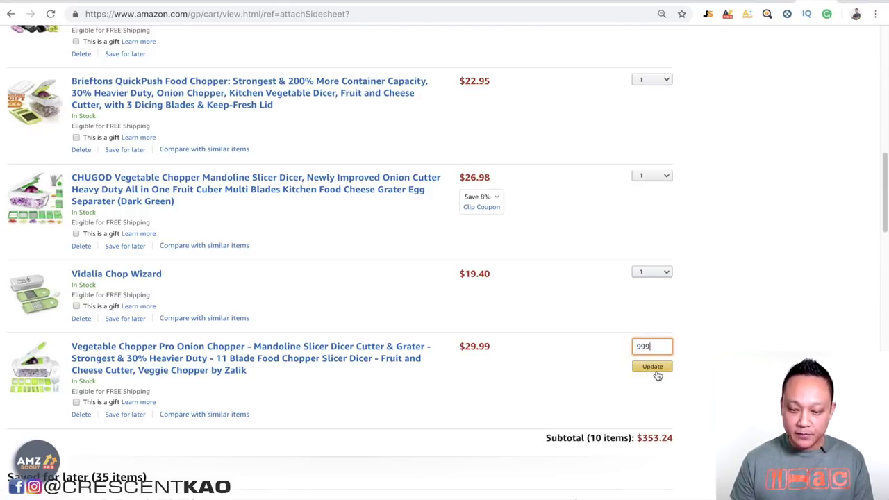
pyautogui.click(653, 369)
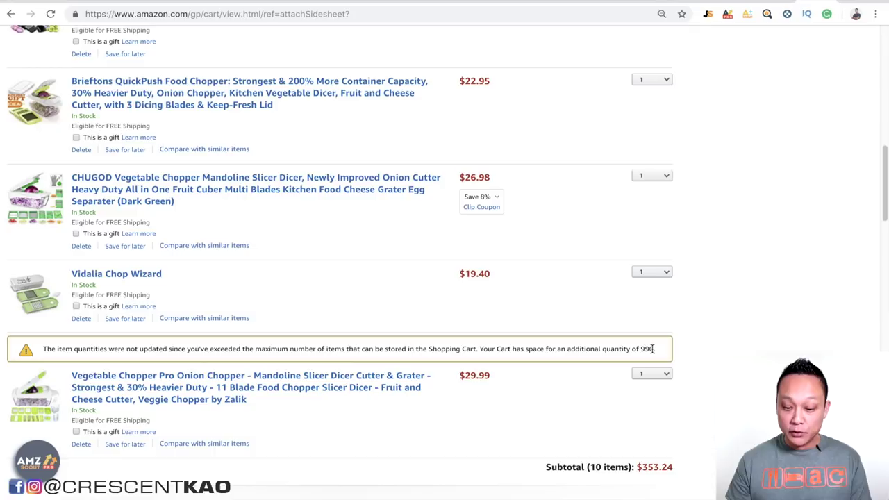
# Step: Try to set the cart quantity of the Vidalia Chop Wizard to 999
pyautogui.scroll(1, 653, 351)
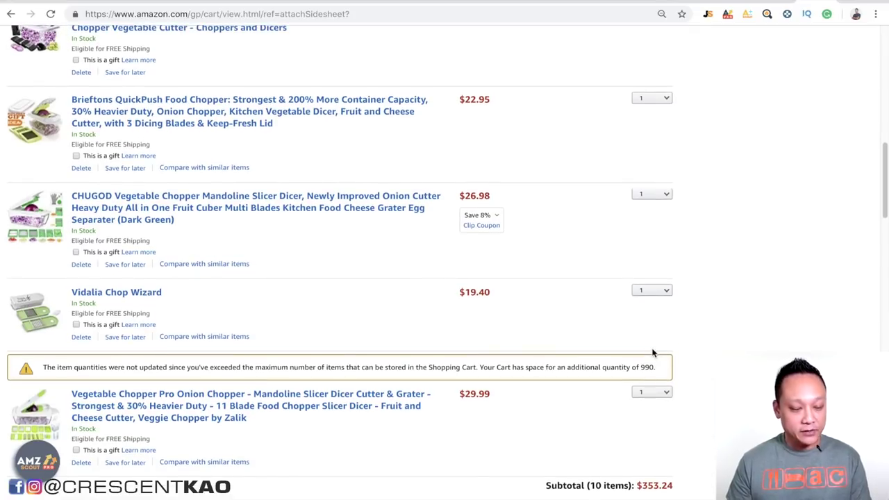
pyautogui.click(665, 291)
pyautogui.click(647, 408)
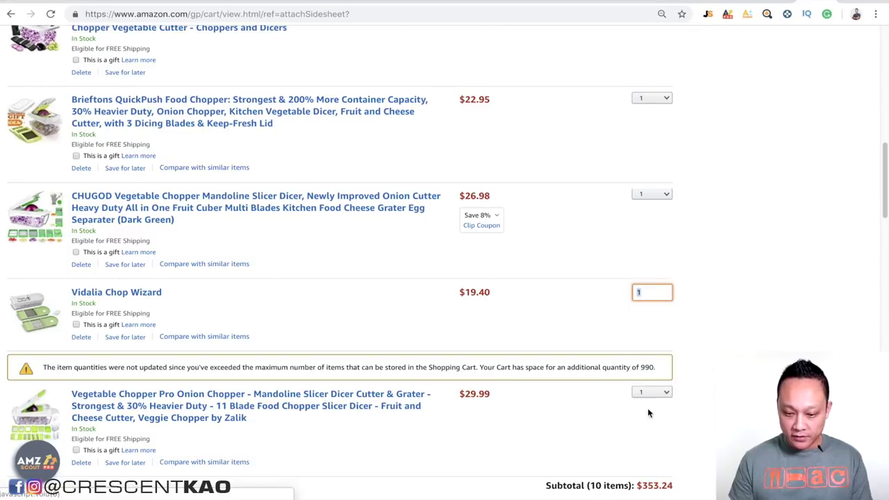
pyautogui.write('999')
pyautogui.press('Return')
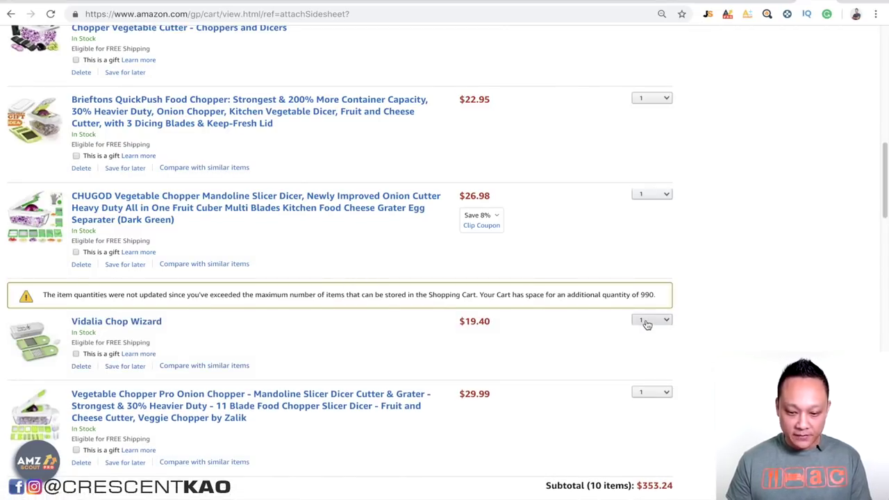
# Step: Request a cart quantity of 999 for the CHUGOD Vegetable Chopper Mandoline Slicer Dicer and read the seller's stock notice
pyautogui.scroll(1, 646, 343)
pyautogui.scroll(1, 646, 343)
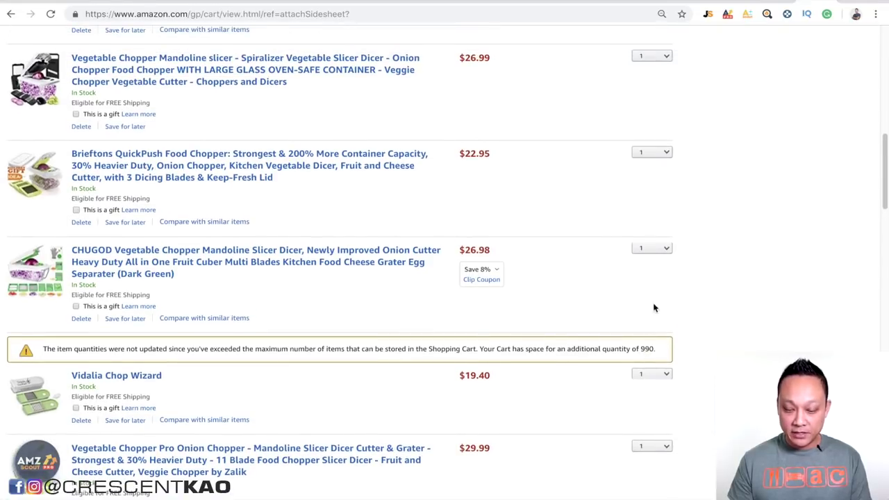
pyautogui.click(666, 253)
pyautogui.click(645, 366)
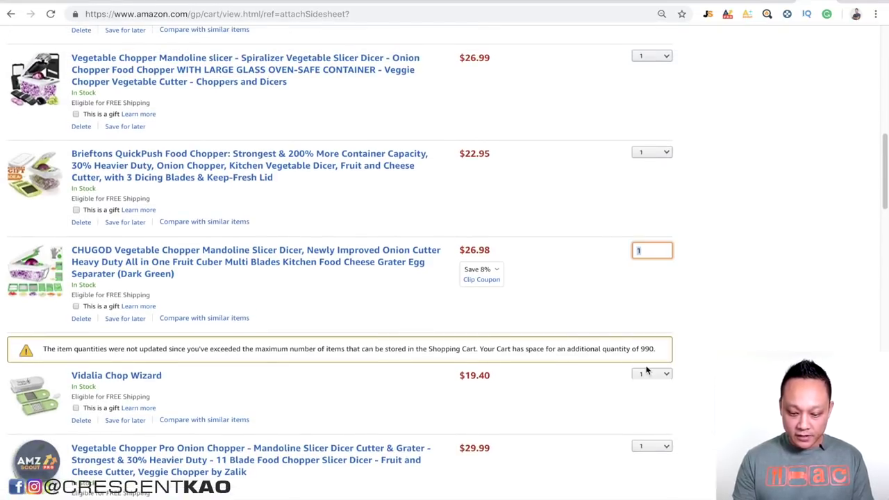
pyautogui.write('999')
pyautogui.click(651, 269)
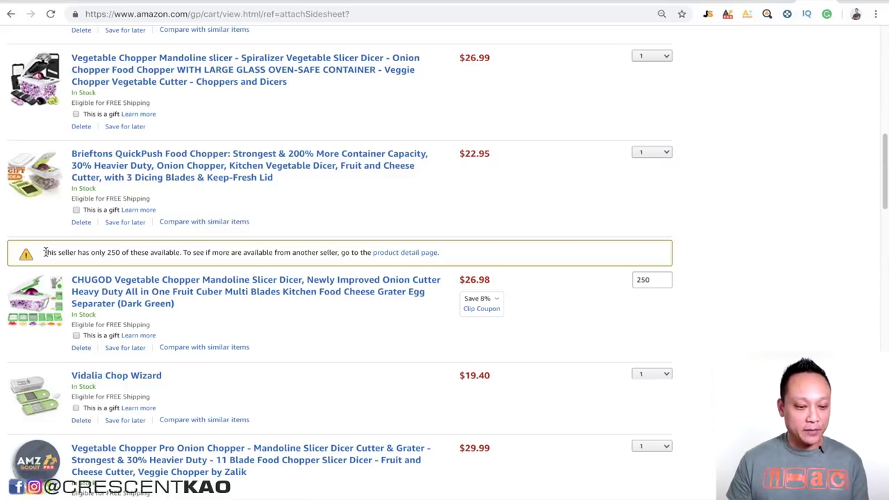
pyautogui.moveTo(42, 255); pyautogui.dragTo(183, 253)
pyautogui.click(479, 244)
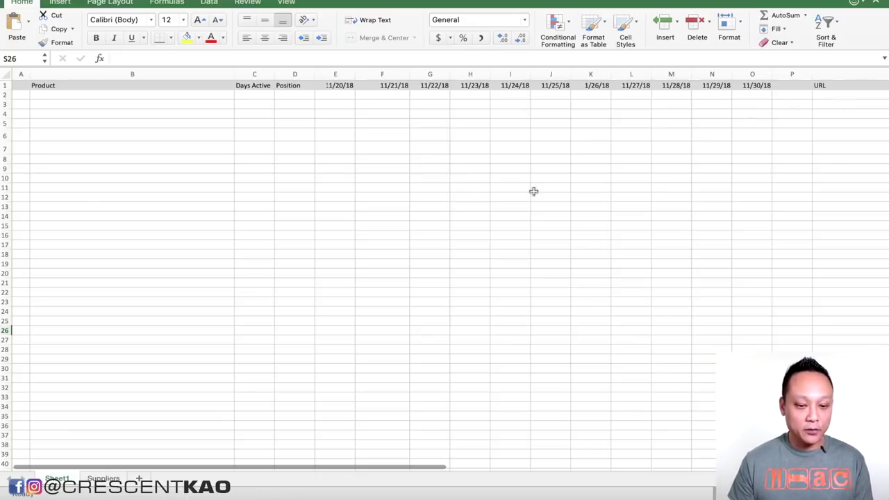
# Step: Copy the CHUGOD Vegetable Chopper's full title from the Amazon cart into cell B3 of the Excel tracking sheet
pyautogui.press('super+Tab')
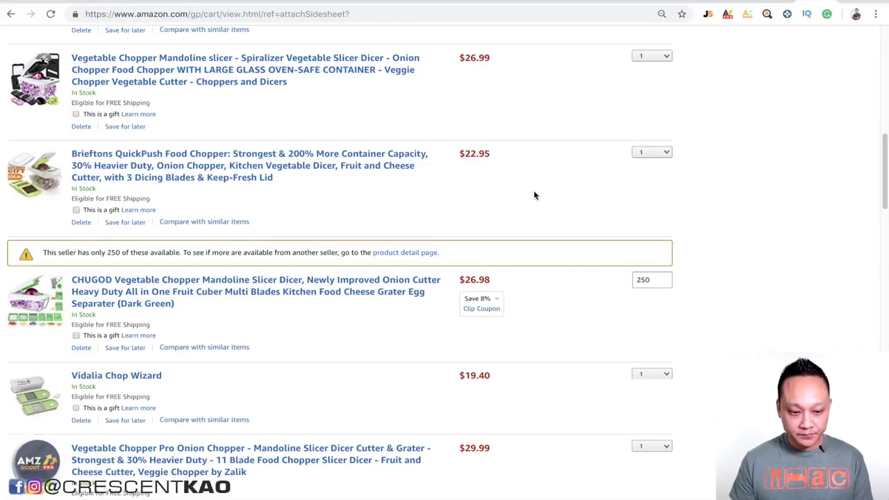
pyautogui.moveTo(189, 305); pyautogui.dragTo(70, 279)
pyautogui.press('super+c')
pyautogui.press('super+Tab')
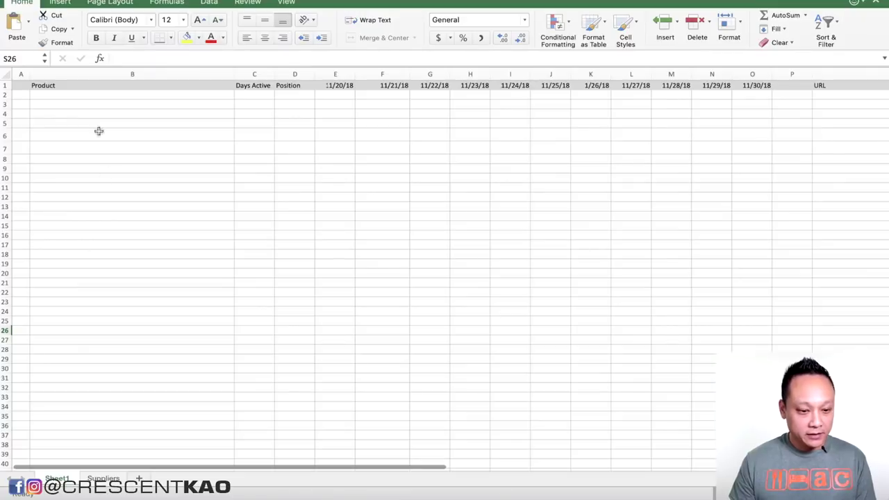
pyautogui.click(96, 106)
pyautogui.press('super+v')
# Step: Check the CHUGOD chopper's stock limit in the cart and enter 250 under 11/20/18 in cell E3
pyautogui.press('super+Tab')
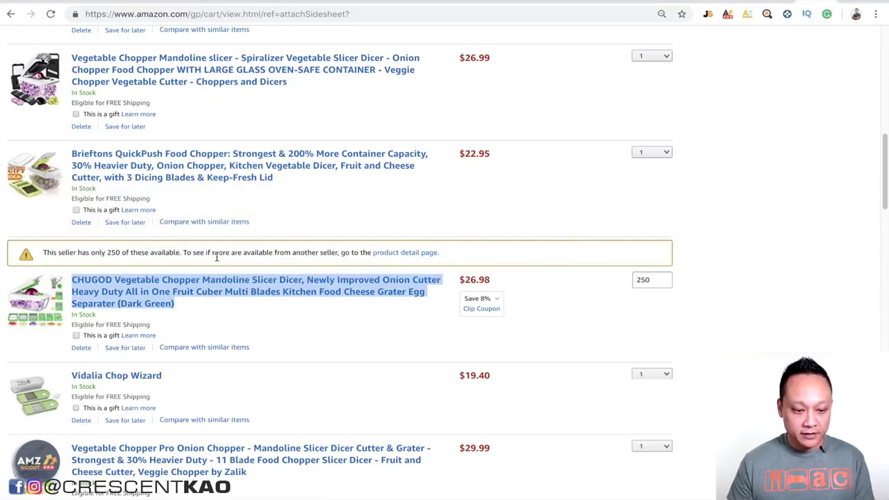
pyautogui.press('super+Tab')
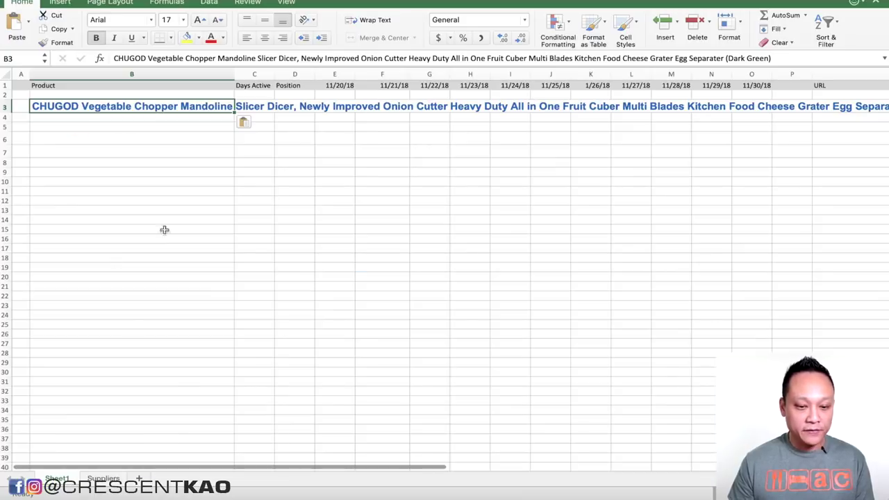
pyautogui.click(340, 112)
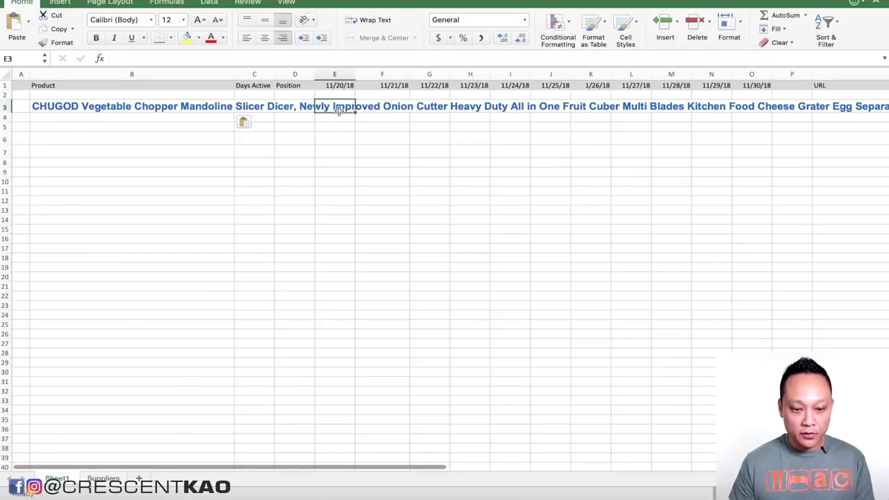
pyautogui.write('250')
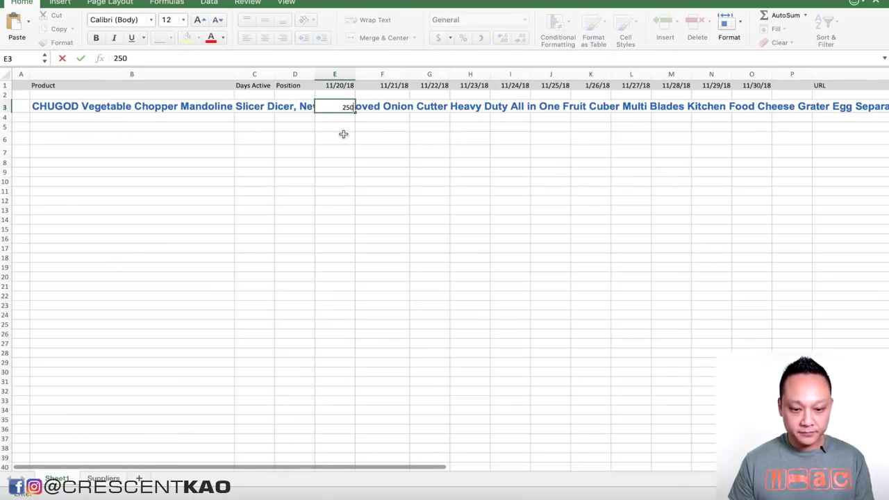
pyautogui.press('Return')
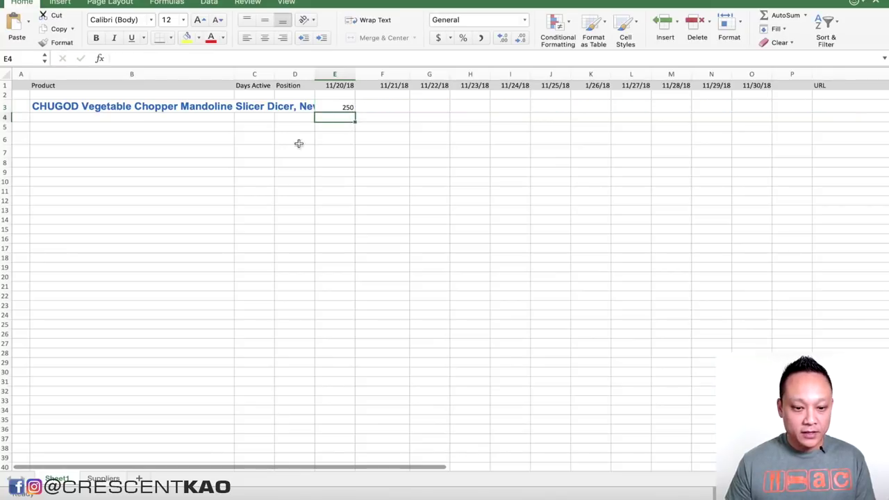
# Step: Count the CHUGOD chopper's place from the end of the cart and enter 3 as its Position in D3
pyautogui.press('super+Tab')
pyautogui.scroll(-3, 283, 141)
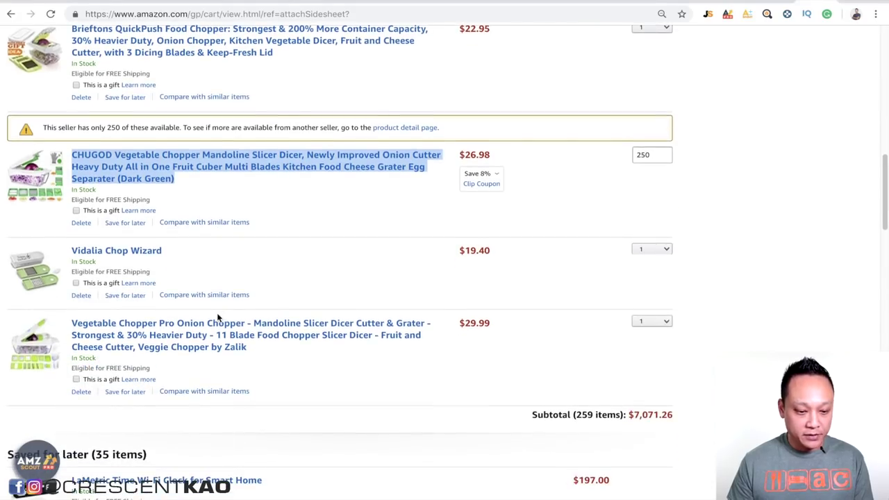
pyautogui.press('super+Tab')
pyautogui.click(297, 107)
pyautogui.write('3')
# Step: Open the CHUGOD chopper's product page from the Amazon cart in a new browser tab and switch to it
pyautogui.press('super+Tab')
pyautogui.tripleClick(325, 178)
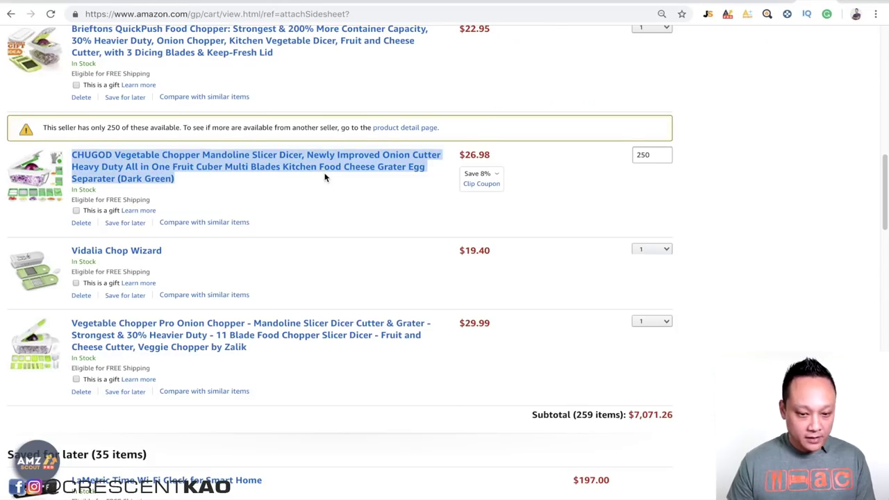
pyautogui.scroll(1, 324, 178)
pyautogui.rightClick(313, 232)
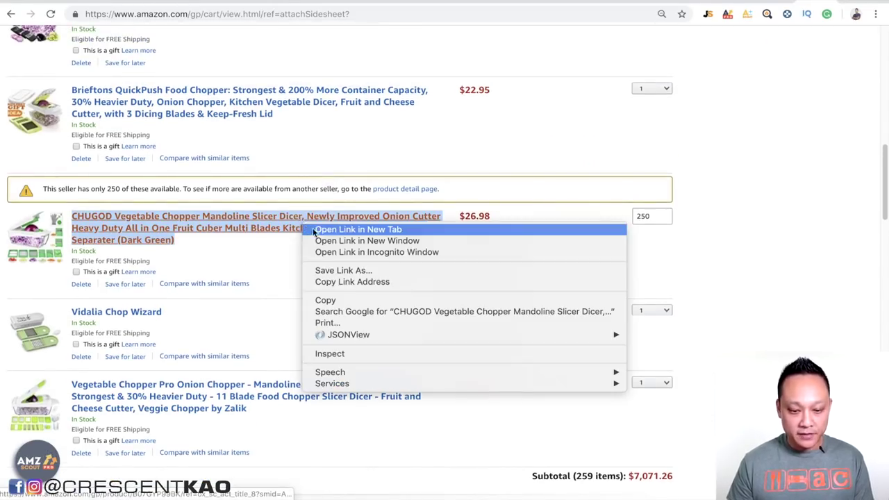
pyautogui.click(358, 229)
pyautogui.hotkey('ctrl', 'Tab')
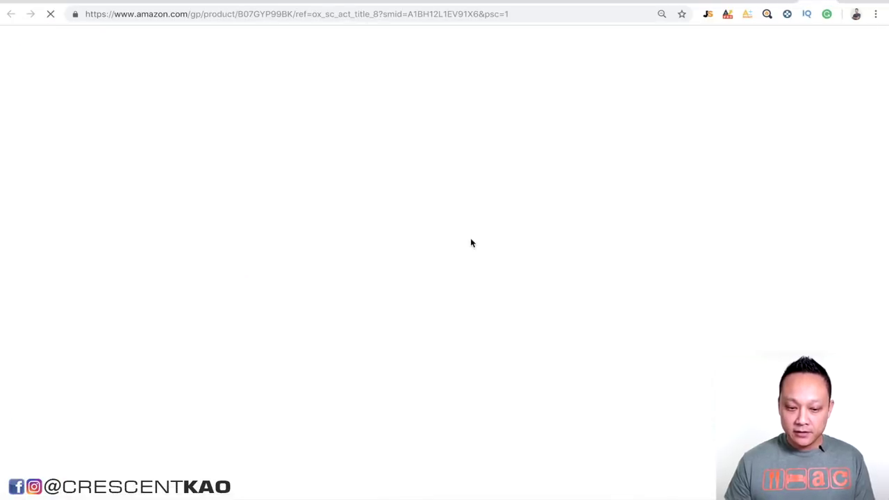
# Step: Look up the CHUGOD chopper's price history range and enter 76 as its Days Active in C3
pyautogui.scroll(-5, 470, 239)
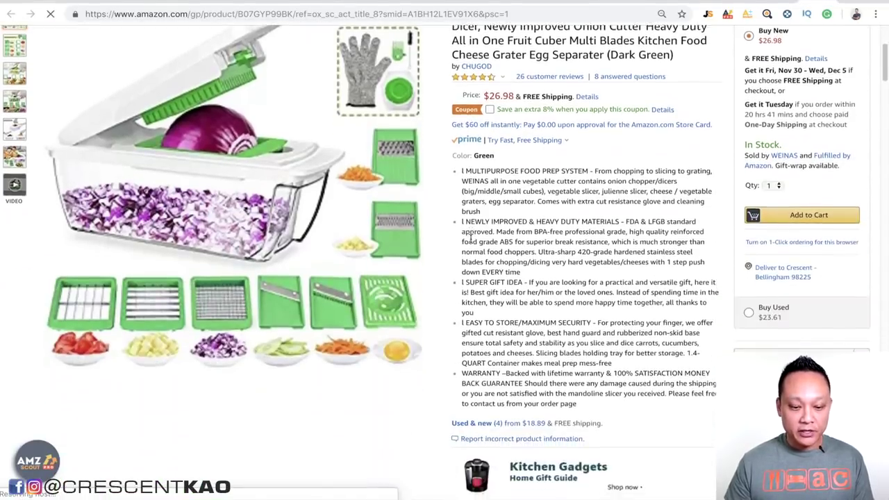
pyautogui.scroll(-1, 470, 239)
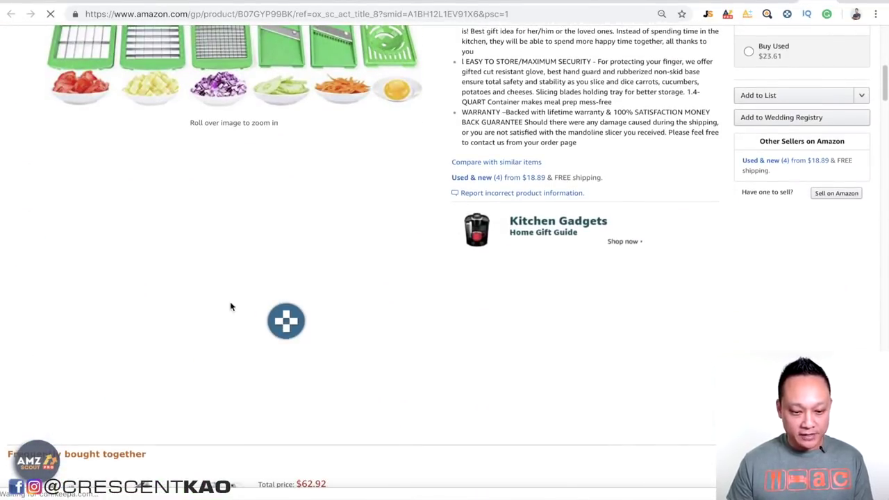
pyautogui.scroll(-1, 387, 292)
pyautogui.scroll(-1, 566, 315)
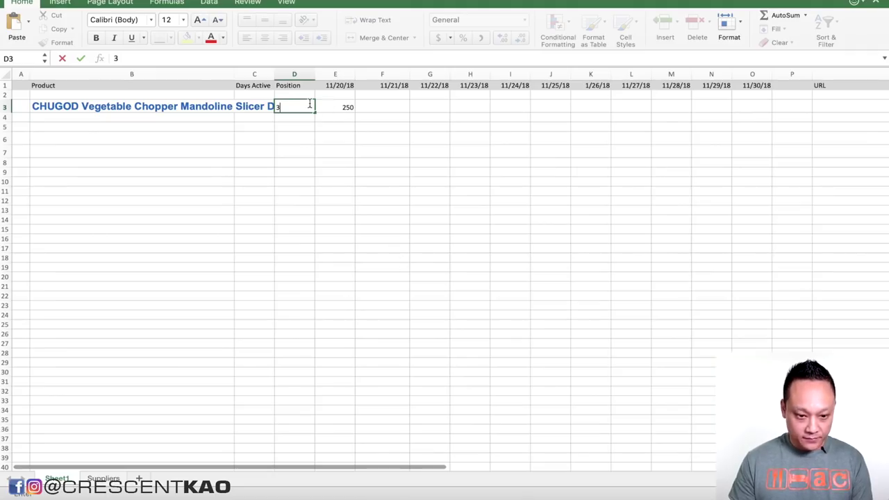
pyautogui.click(251, 107)
pyautogui.write('76')
pyautogui.click(372, 128)
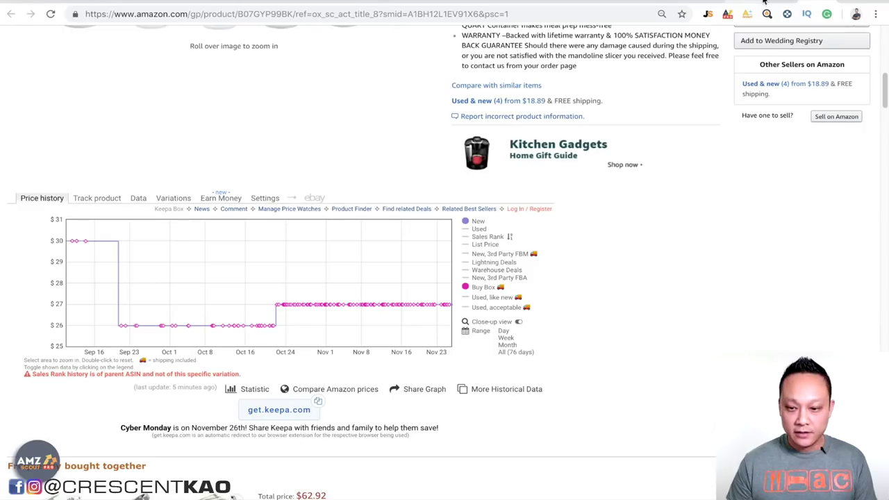
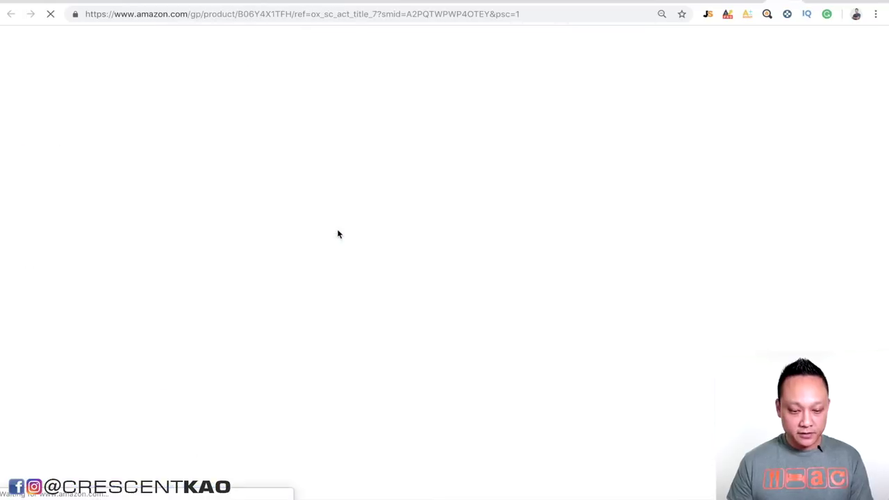
# Step: Look up the Brieftons QuickPush chopper's price history range and enter 297 as its Days Active in C4
pyautogui.scroll(-7, 465, 297)
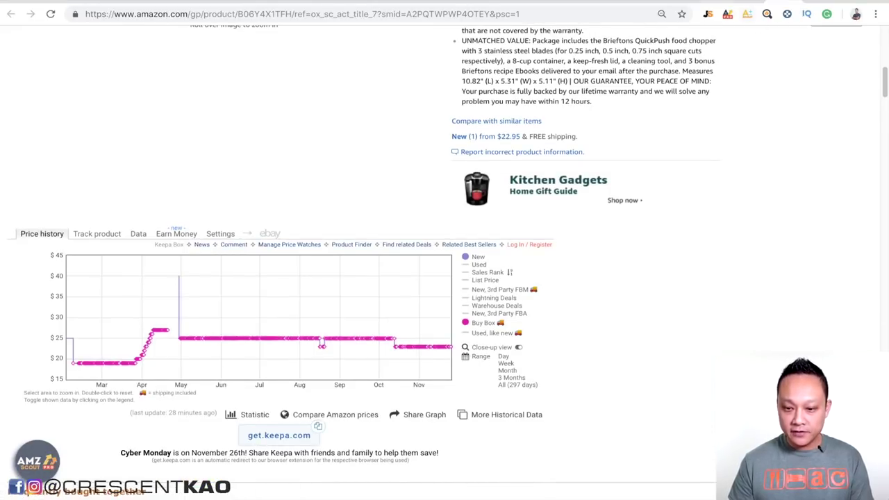
pyautogui.press('super+Tab')
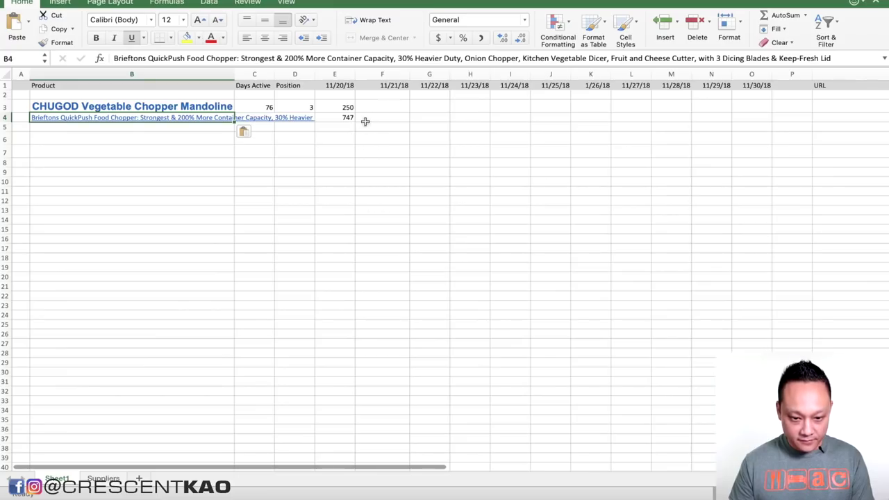
pyautogui.click(261, 119)
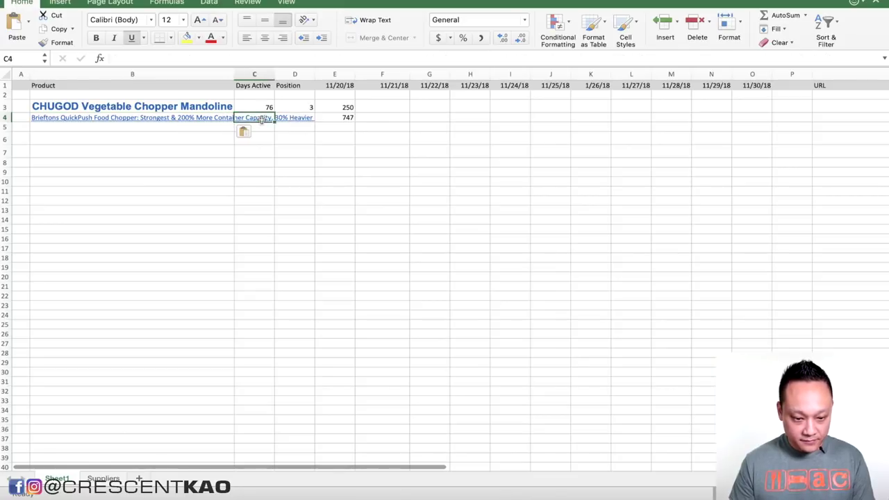
pyautogui.write('297')
# Step: Count the Brieftons chopper's place from the end of the Amazon cart and enter 4 as its Position in D4
pyautogui.press('super+Tab')
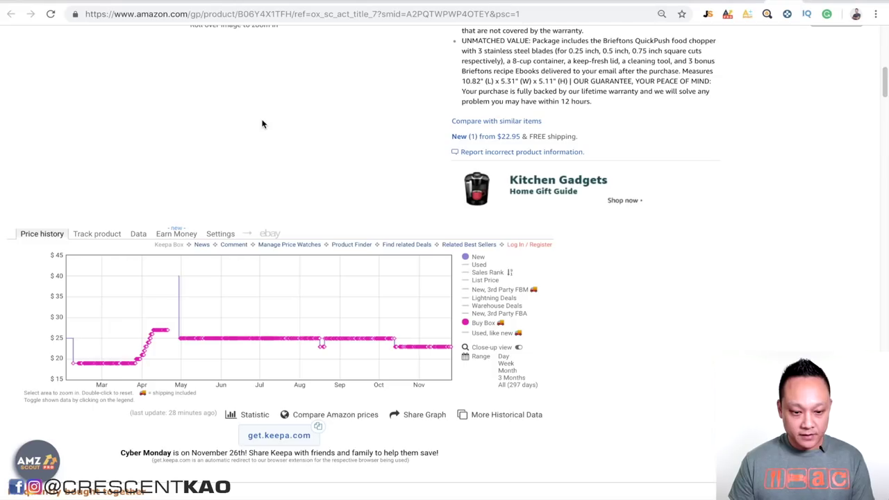
pyautogui.hotkey('ctrl', 'Tab')
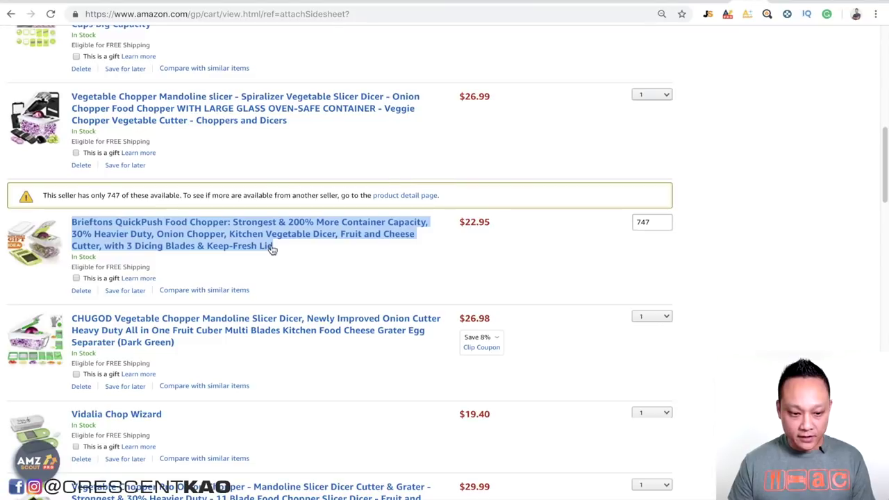
pyautogui.scroll(-3, 234, 410)
pyautogui.scroll(2, 235, 410)
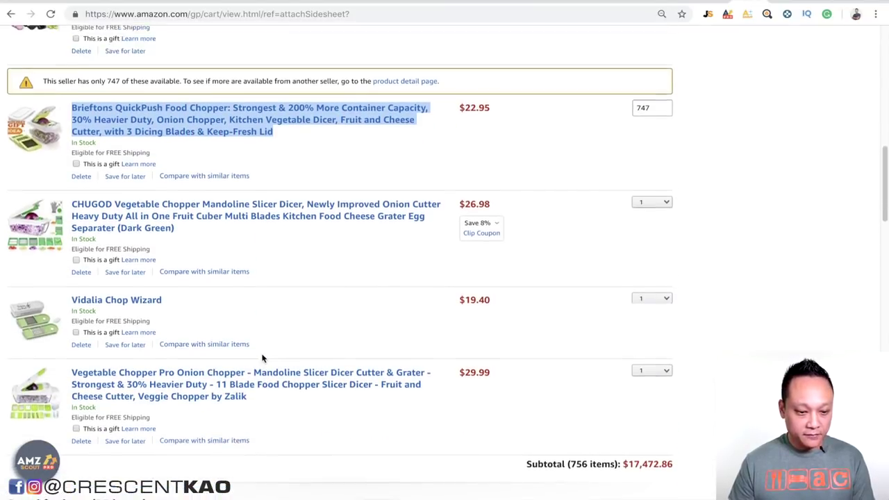
pyautogui.press('super+Tab')
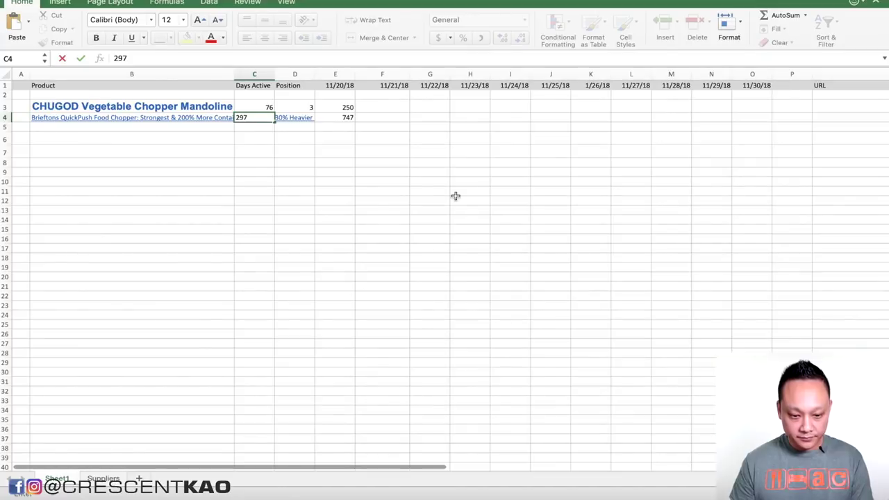
pyautogui.click(291, 118)
pyautogui.write('4')
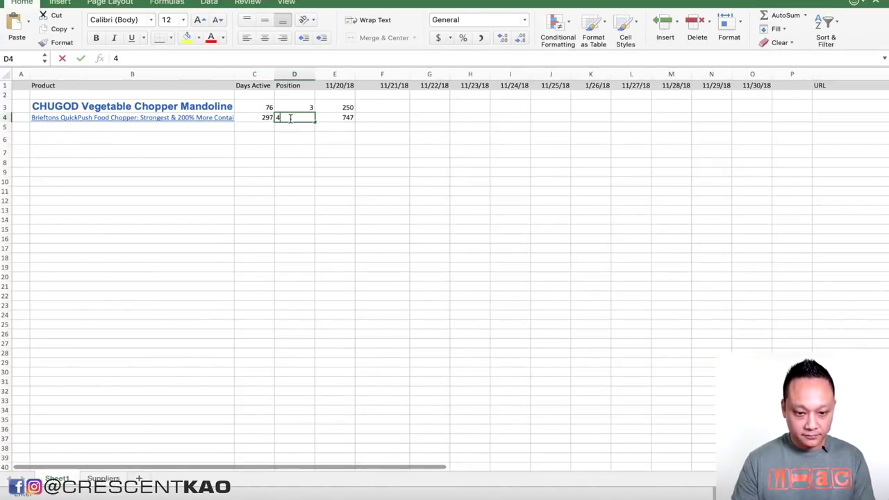
pyautogui.click(390, 120)
# Step: Return to the Amazon cart and reset the Brieftons QuickPush Food Chopper's quantity to 1
pyautogui.press('super+Tab')
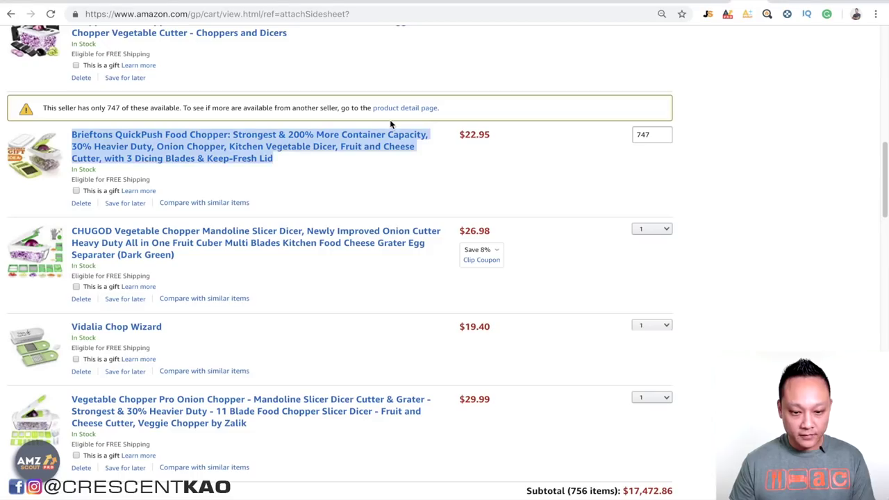
pyautogui.scroll(5, 515, 222)
pyautogui.doubleClick(649, 312)
pyautogui.write('1')
pyautogui.press('Return')
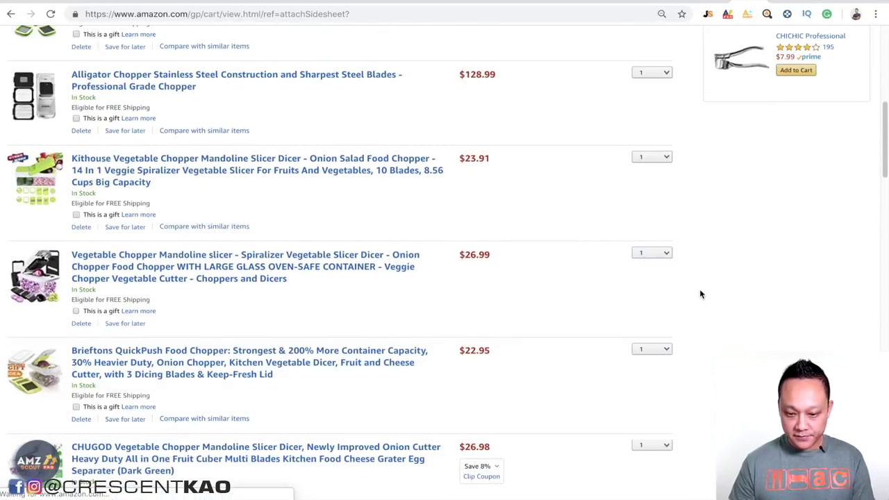
# Step: Request a cart quantity of 999 for the Vegetable Chopper Mandoline slicer with the large glass oven-safe container
pyautogui.click(661, 253)
pyautogui.click(648, 374)
pyautogui.write('999')
pyautogui.press('Return')
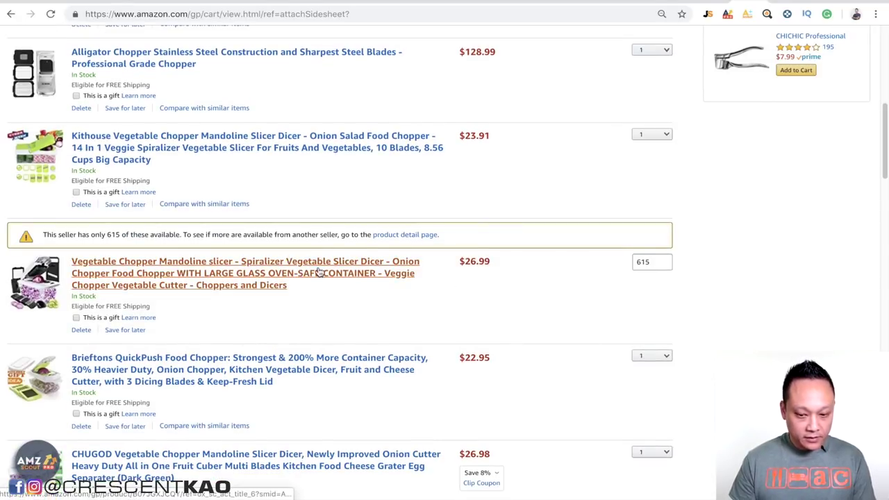
# Step: Copy the glass-container Mandoline slicer's title into B5 of the Excel sheet and enter 615 under 11/20/18 in E5
pyautogui.moveTo(296, 296); pyautogui.dragTo(69, 269)
pyautogui.press('super+c')
pyautogui.press('super+Tab')
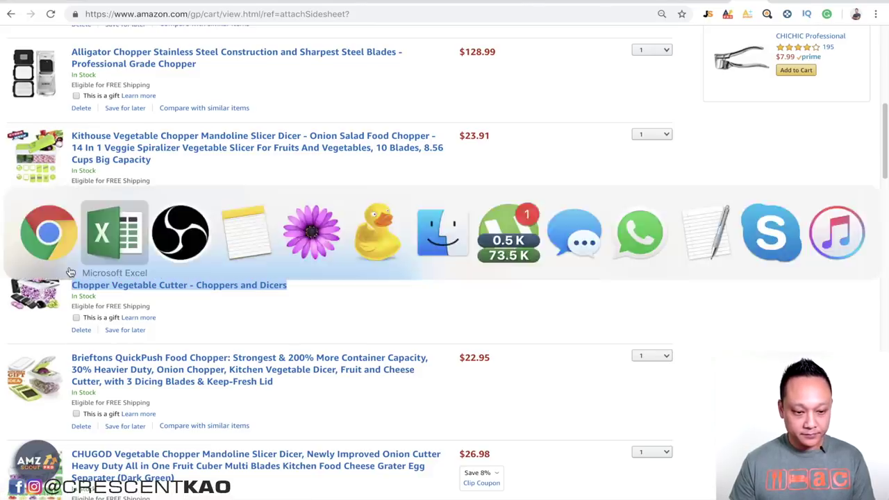
pyautogui.click(218, 129)
pyautogui.press('super+v')
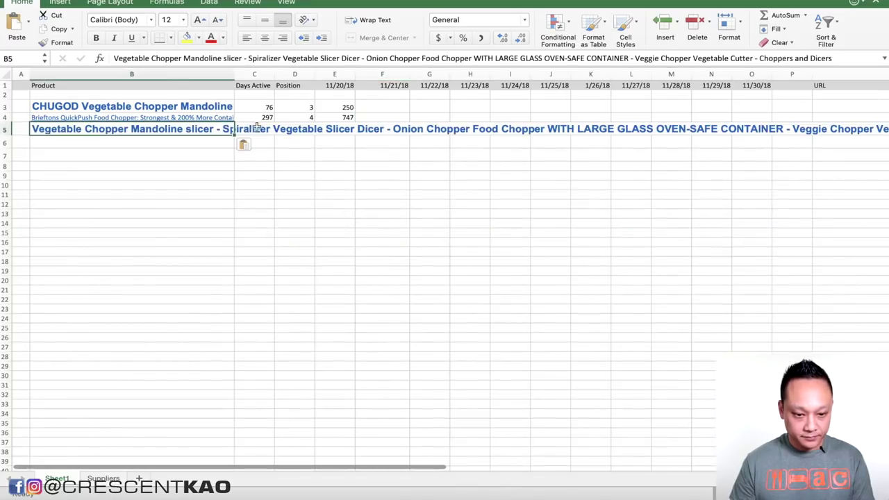
pyautogui.click(342, 129)
pyautogui.write('6')
# Step: Open the glass-container Mandoline slicer's product page from the Amazon cart in a new browser tab and switch to it
pyautogui.press('super+Tab')
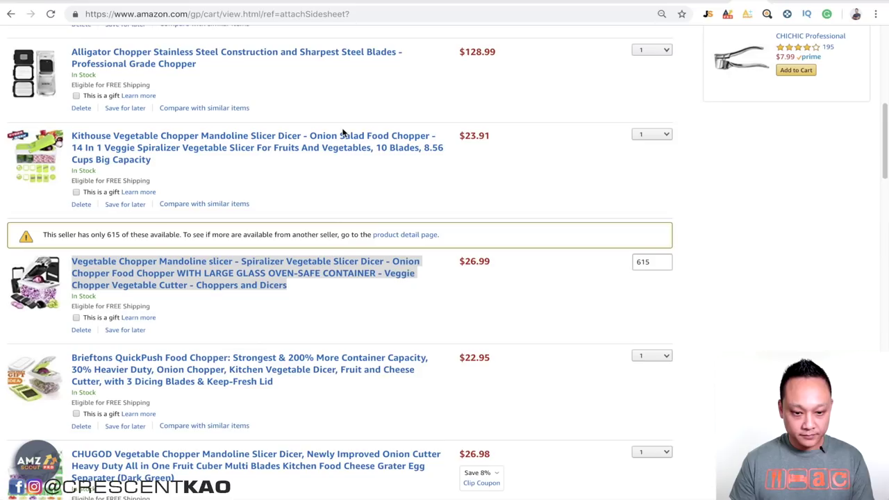
pyautogui.rightClick(256, 264)
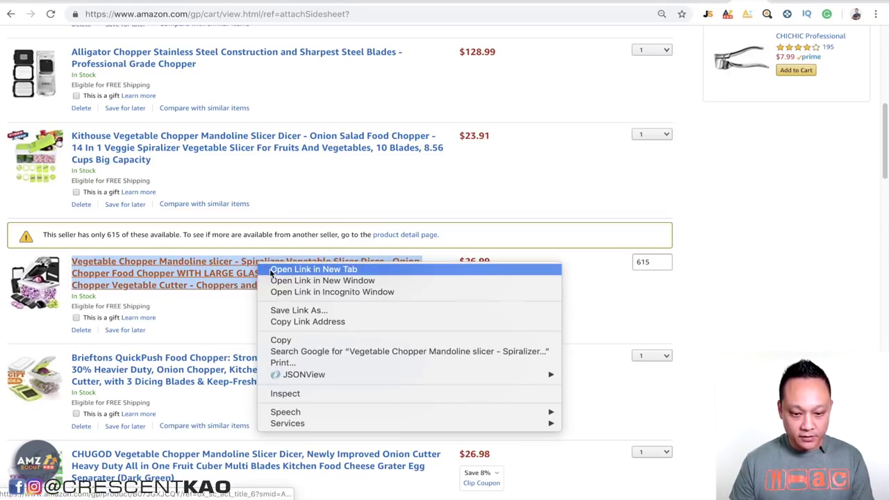
pyautogui.click(270, 269)
pyautogui.hotkey('ctrl', 'Tab')
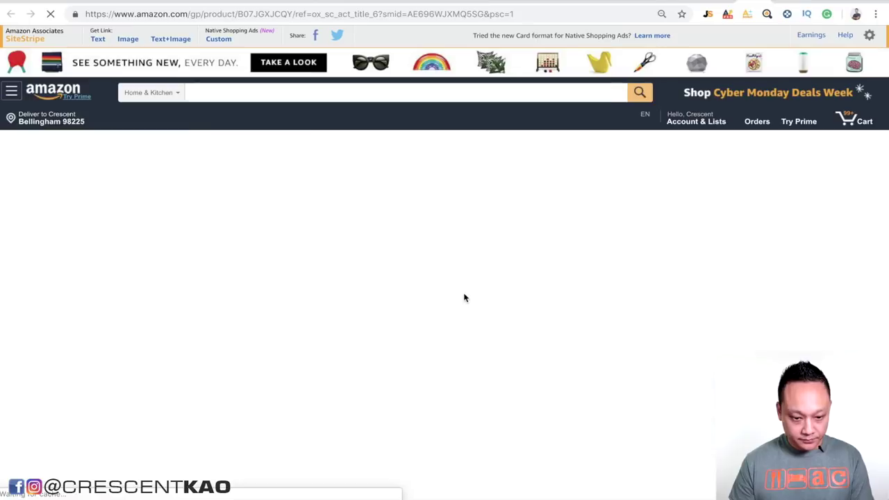
# Step: Look up how long the glass-container Mandoline slicer has been listed and enter 6 as its Days Active in C5
pyautogui.scroll(-6, 464, 298)
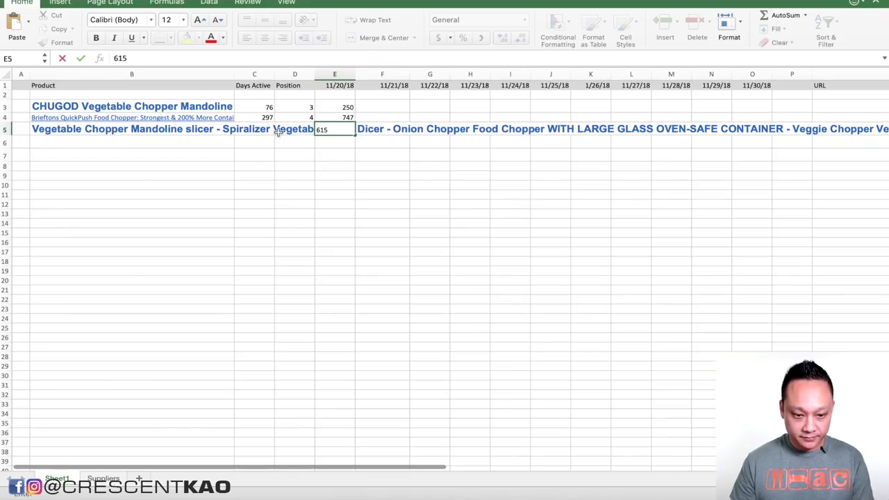
pyautogui.click(262, 134)
pyautogui.write('6')
# Step: Check the glass-container Mandoline slicer's entry in the Amazon cart and enter 5 as its Position in D5 of the Excel sheet
pyautogui.click(293, 137)
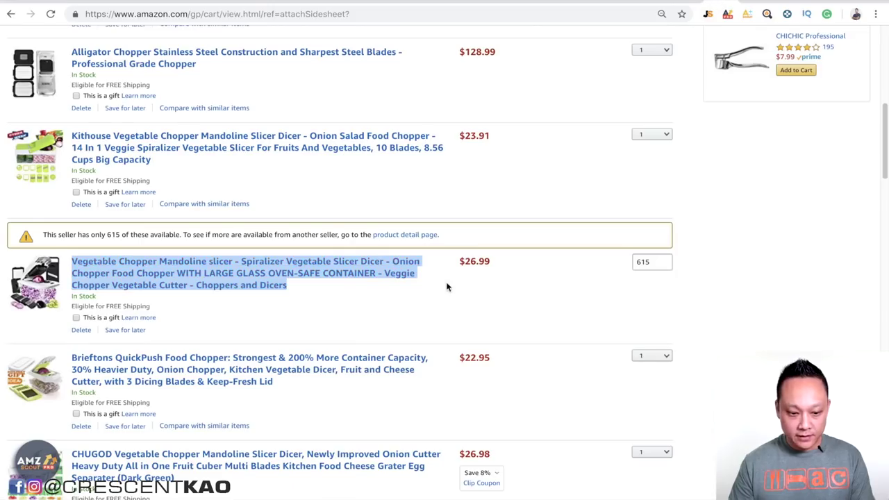
pyautogui.scroll(-5, 447, 287)
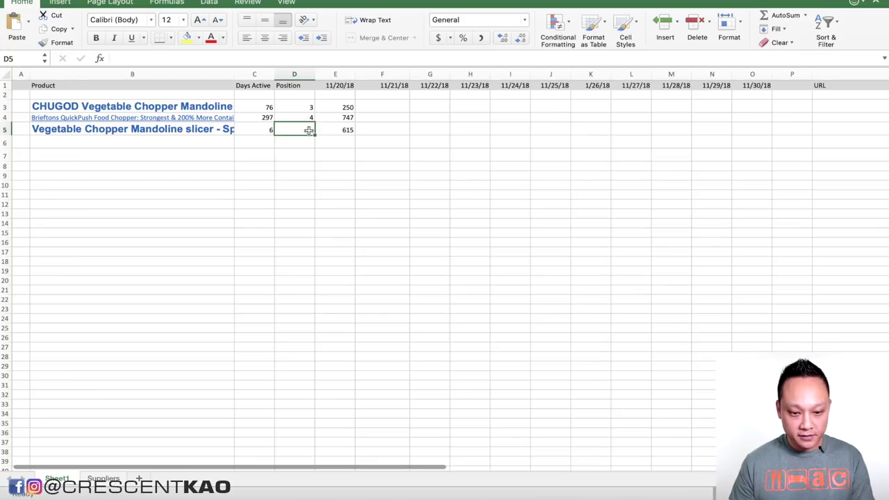
pyautogui.write('5')
pyautogui.press('Return')
# Step: Return to the Amazon cart and reset the glass-container Mandoline slicer's quantity to 1
pyautogui.press('super+Tab')
pyautogui.scroll(5, 417, 178)
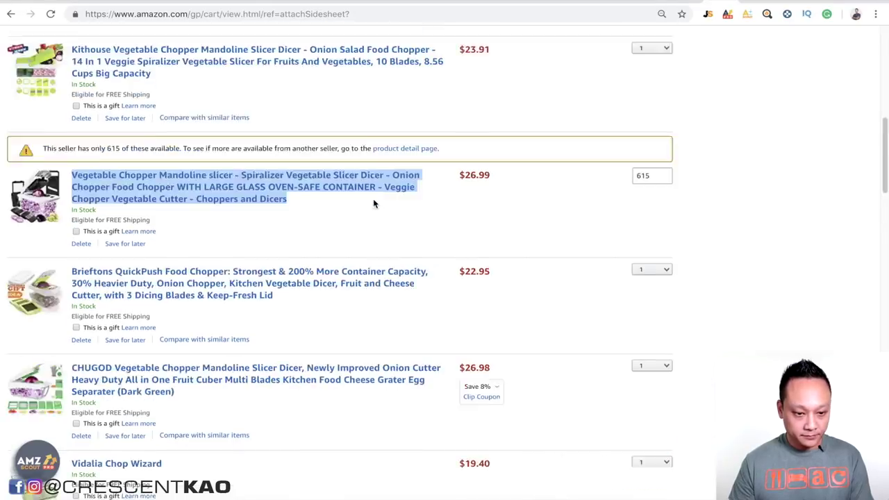
pyautogui.doubleClick(643, 387)
pyautogui.write('1')
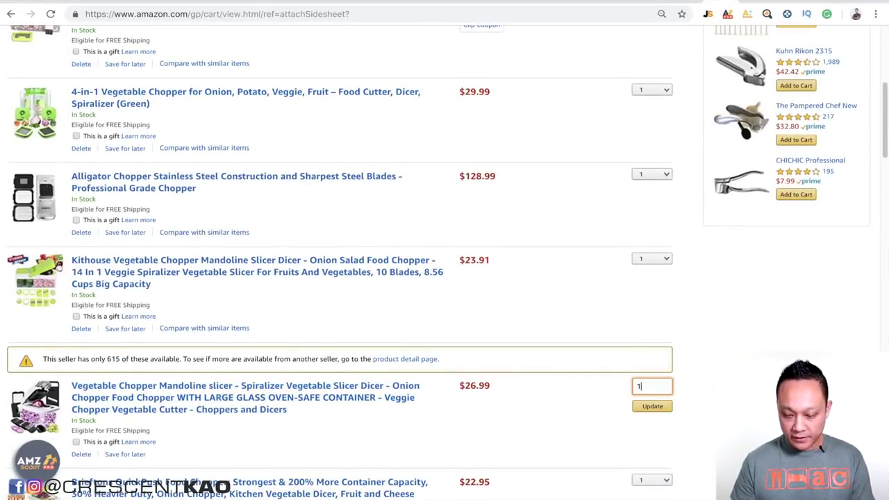
pyautogui.press('Return')
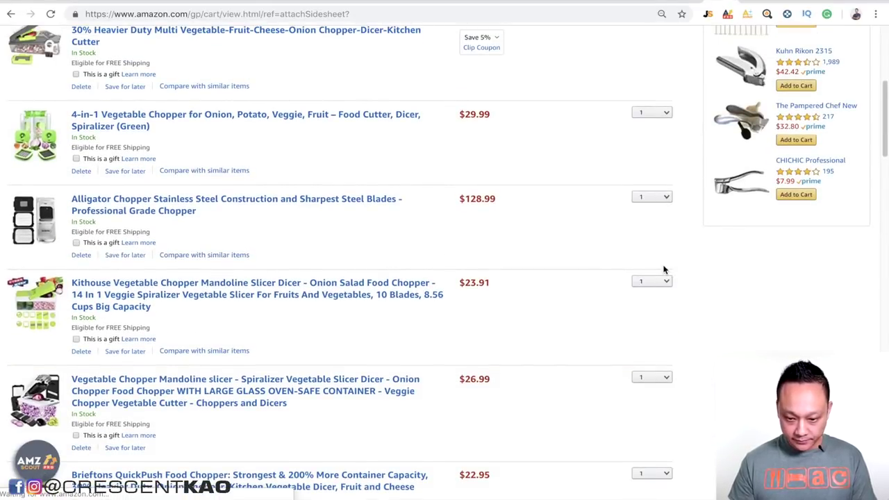
# Step: Test the Kithouse Vegetable Chopper's available stock with a cart quantity of 999 and reset the quantity to 1
pyautogui.click(654, 281)
pyautogui.click(655, 402)
pyautogui.write('999')
pyautogui.press('Return')
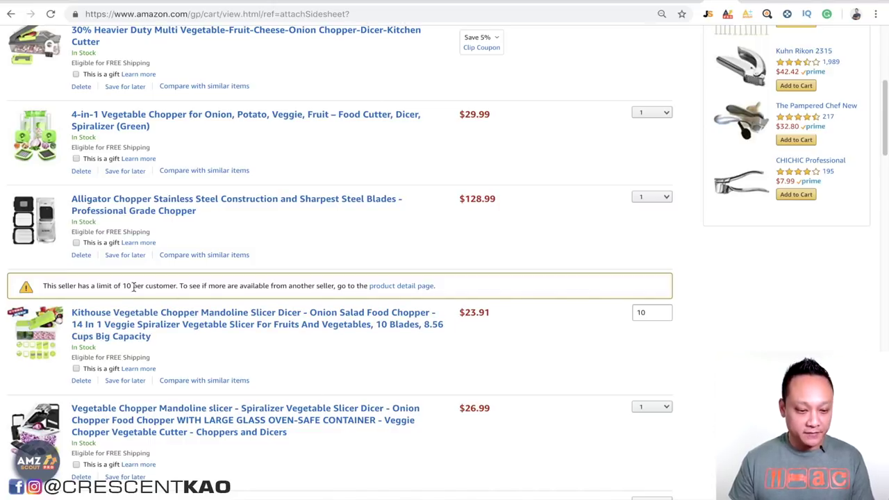
pyautogui.doubleClick(652, 314)
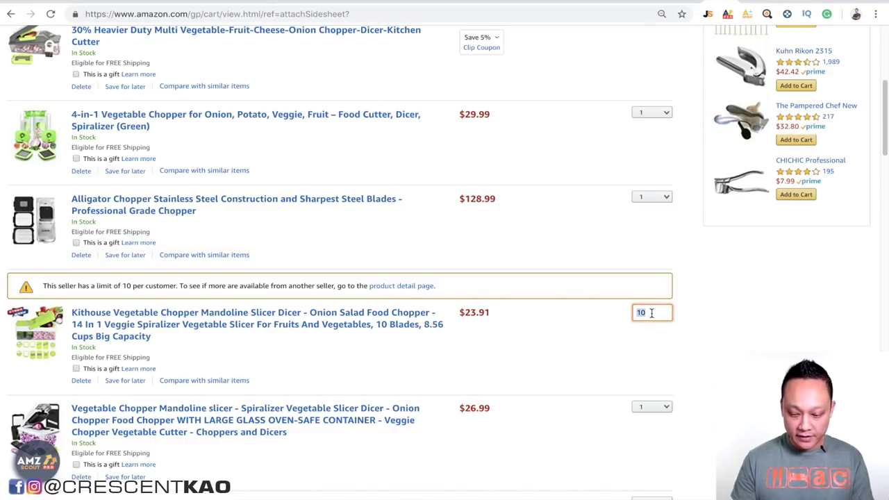
pyautogui.write('1')
pyautogui.click(653, 333)
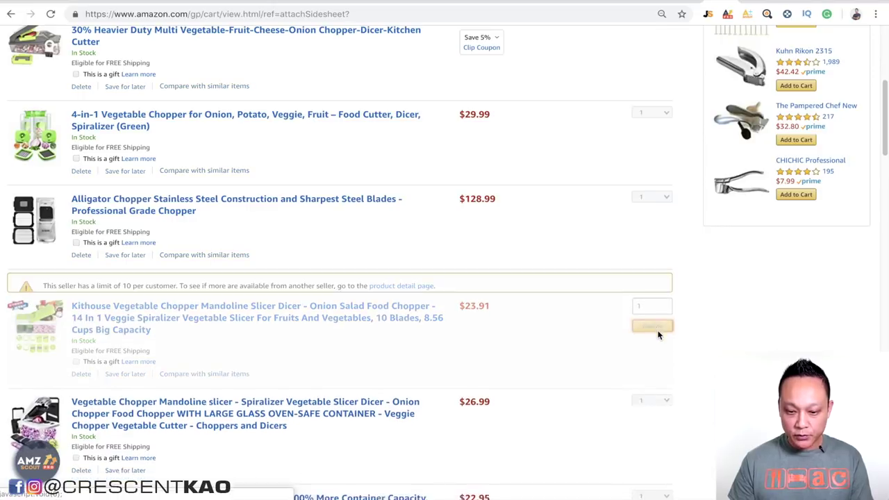
# Step: Request a cart quantity of 999 for the Alligator Chopper Stainless Steel Construction
pyautogui.click(667, 200)
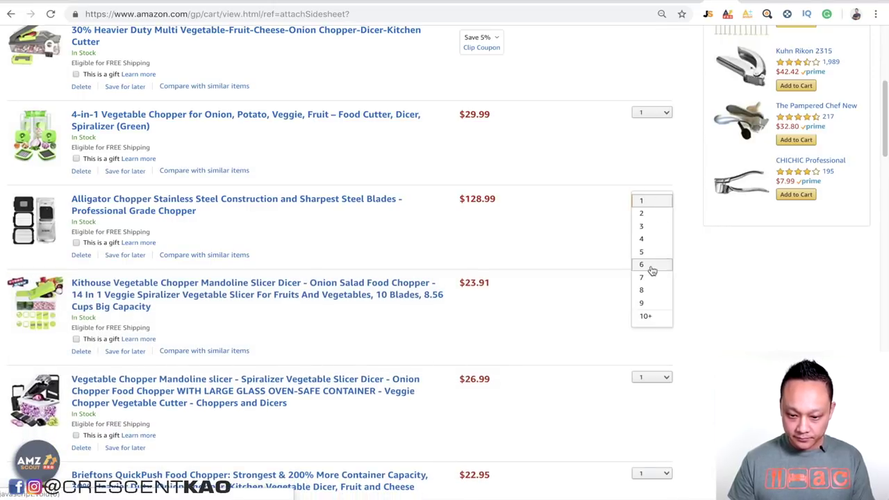
pyautogui.click(646, 313)
pyautogui.write('999')
pyautogui.press('Return')
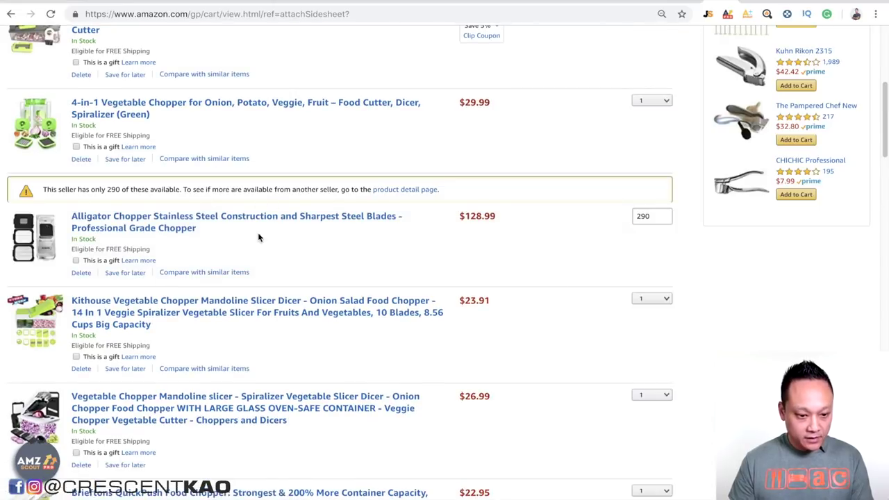
# Step: Copy the Alligator Chopper's title into B6 of the Excel sheet and enter 290 under 11/20/18 in E6
pyautogui.moveTo(216, 252); pyautogui.dragTo(72, 235)
pyautogui.press('super+c')
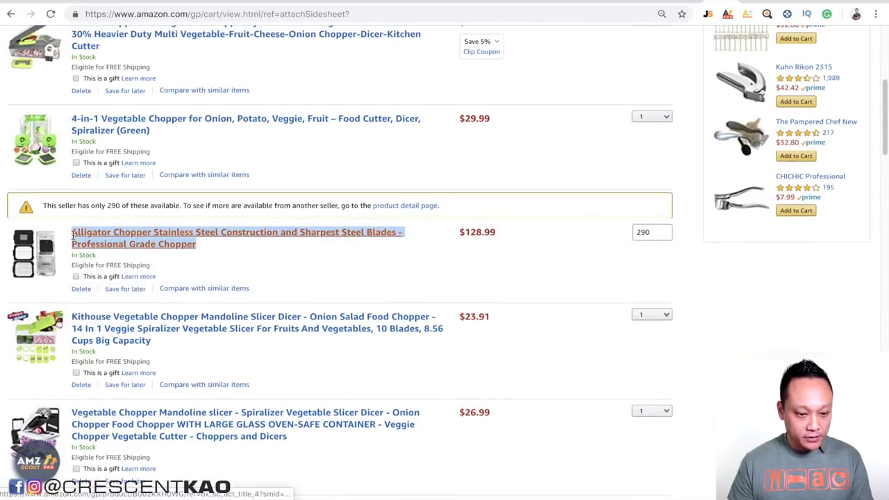
pyautogui.press('super+Tab')
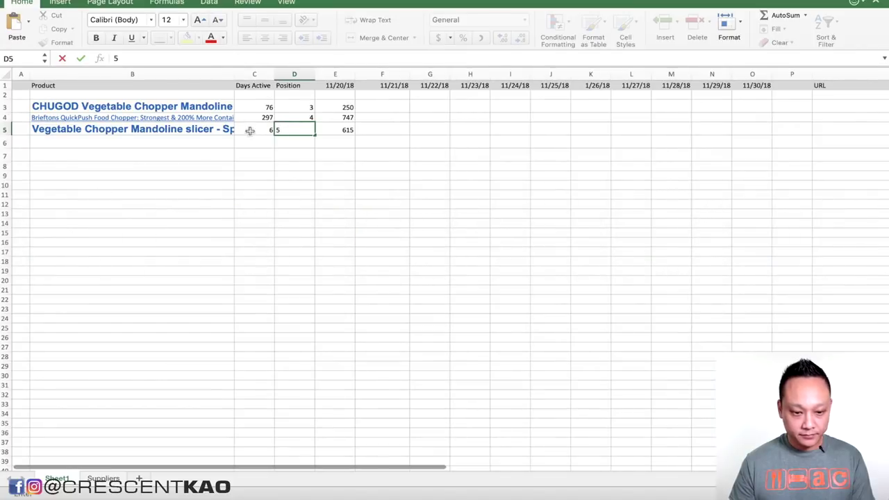
pyautogui.click(331, 141)
pyautogui.write('290')
pyautogui.click(216, 139)
pyautogui.press('super+v')
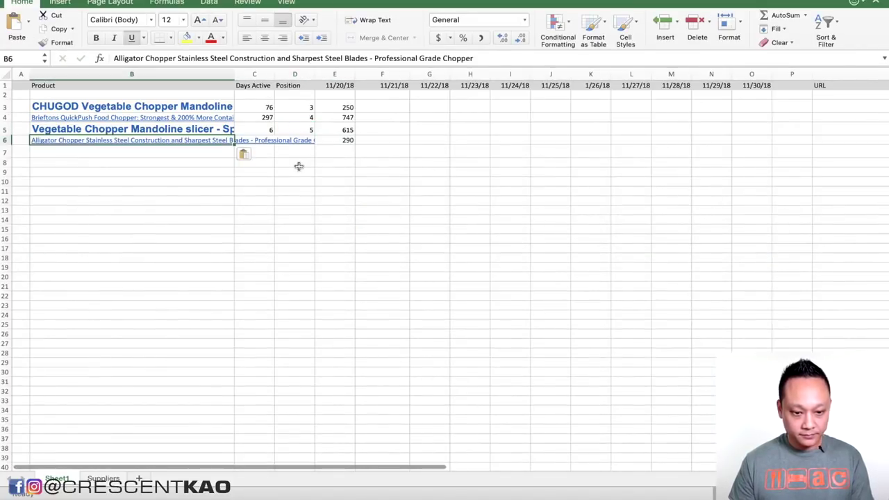
# Step: Open the Alligator Chopper's product page from the Amazon cart in a new browser tab and examine its price history for the days listed
pyautogui.press('super+Tab')
pyautogui.rightClick(288, 232)
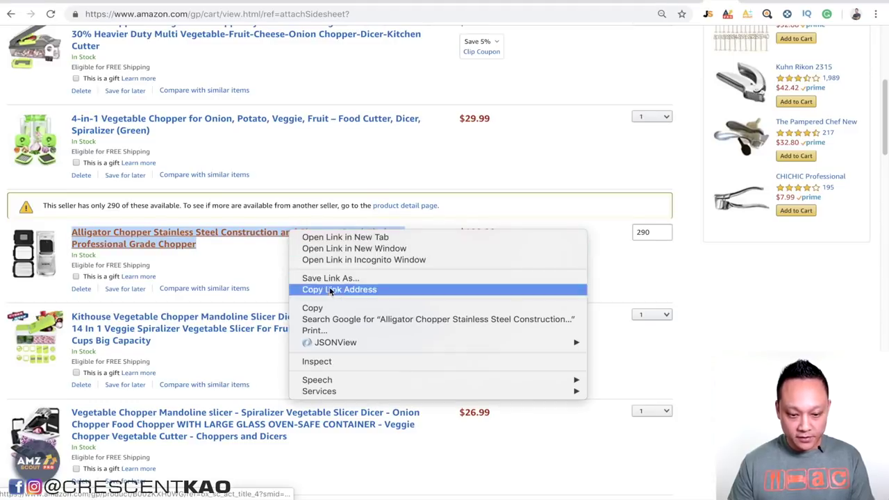
pyautogui.click(360, 237)
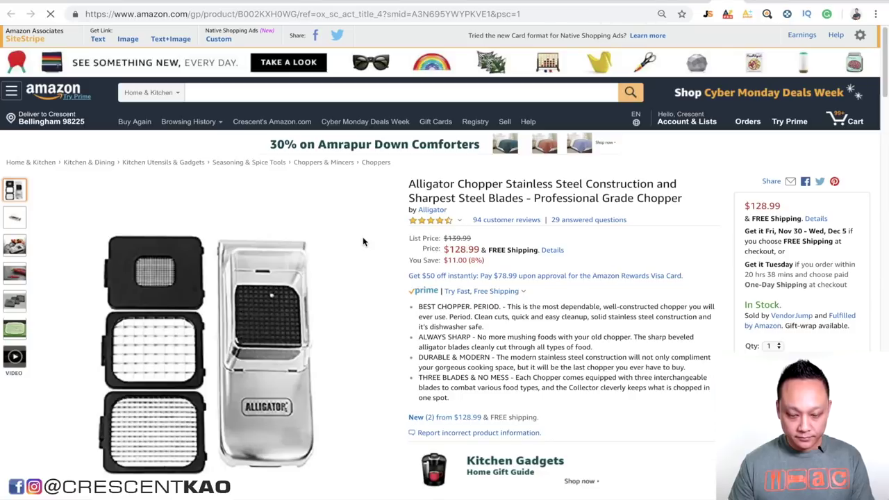
pyautogui.scroll(-5, 486, 296)
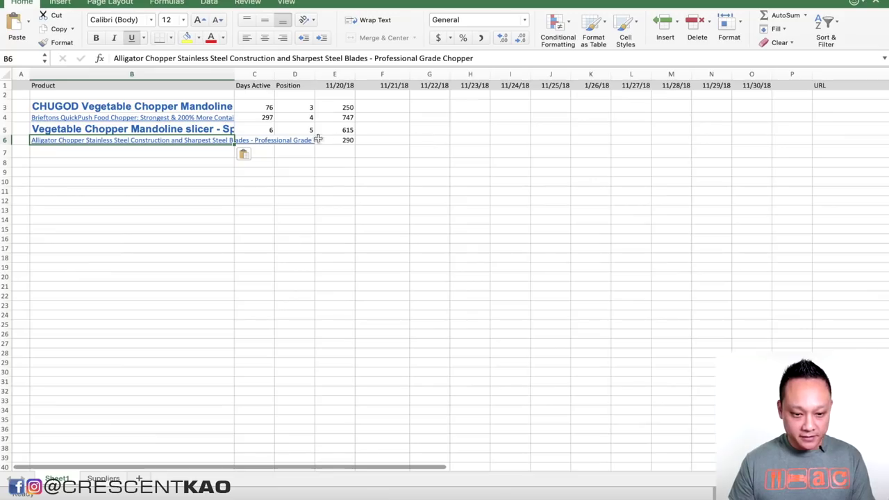
# Step: Enter 1319 as the Alligator Chopper's Days Active in C6 and 6 as its Position in D6 of the Excel sheet
pyautogui.click(262, 141)
pyautogui.write('1319')
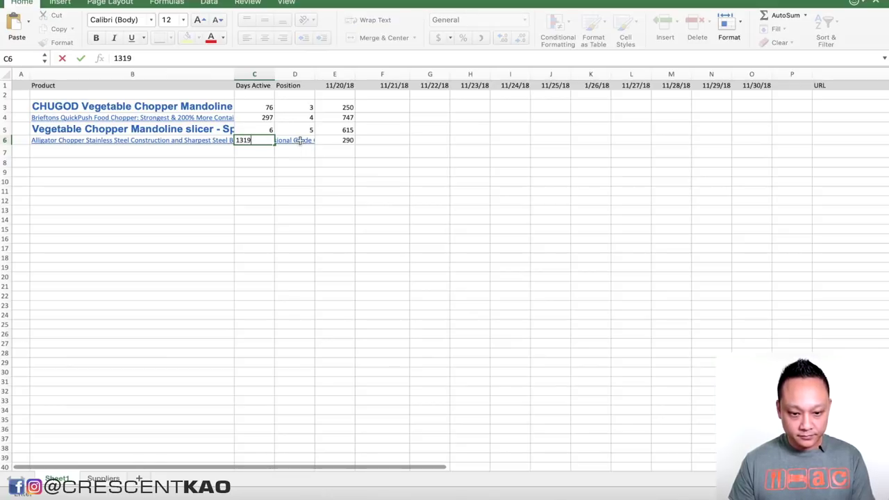
pyautogui.click(301, 140)
pyautogui.write('6')
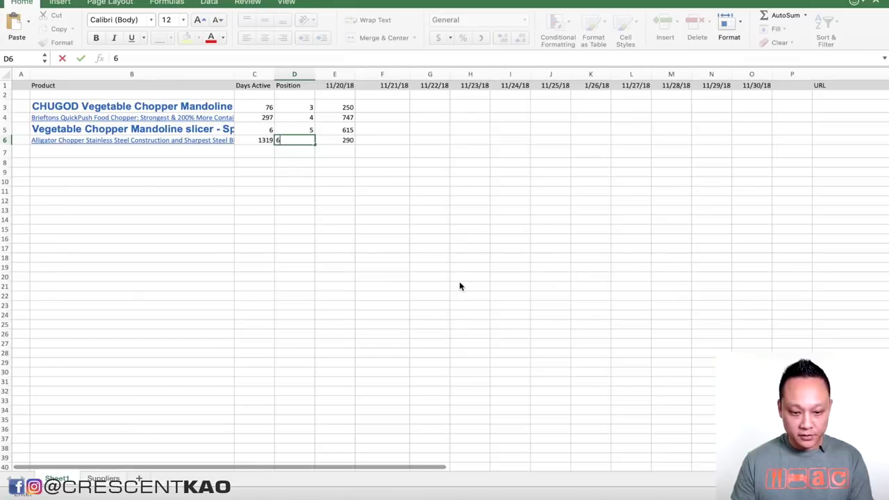
# Step: Return to the Amazon cart and reset the Alligator Chopper's quantity to 1
pyautogui.press('super+Tab')
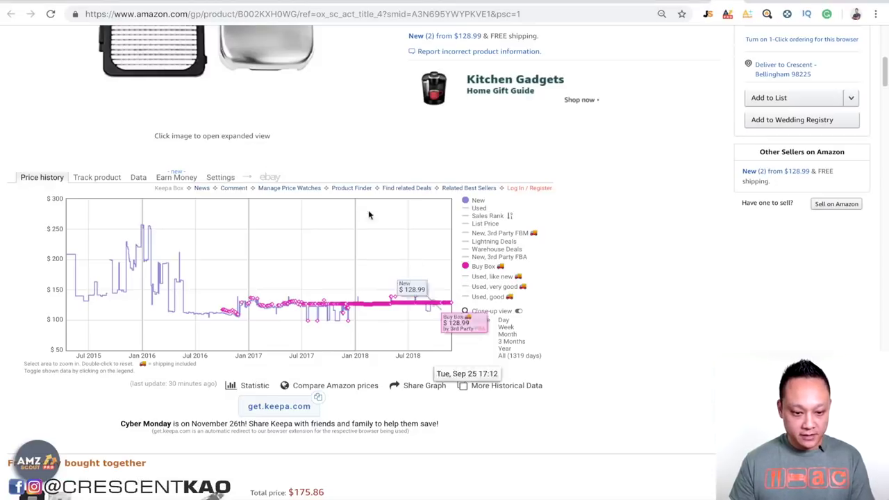
pyautogui.press('super+Tab')
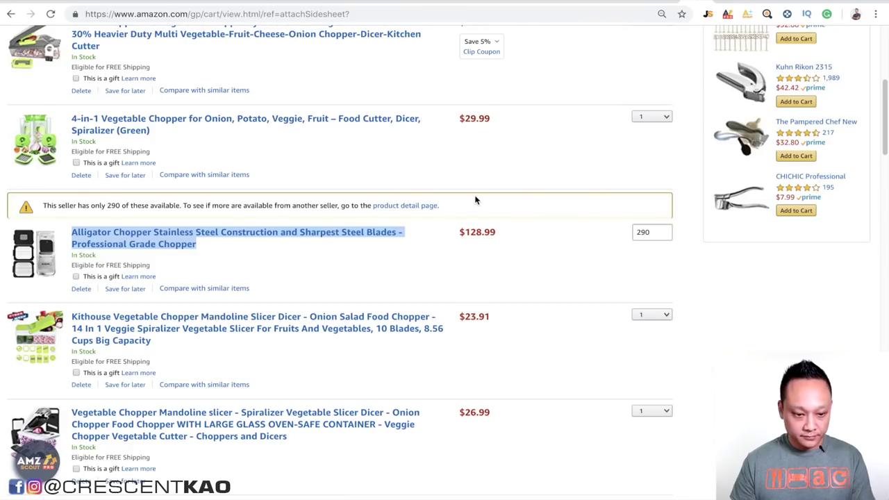
pyautogui.scroll(1, 476, 200)
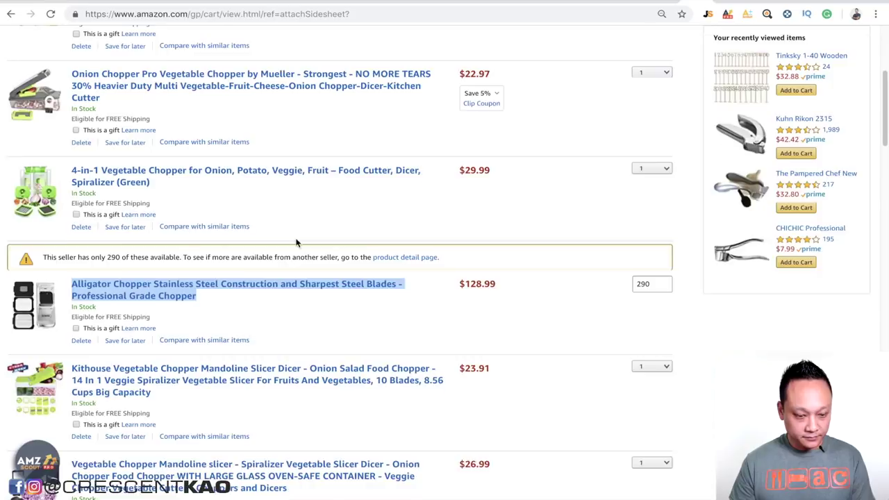
pyautogui.scroll(1, 296, 242)
pyautogui.scroll(1, 240, 301)
pyautogui.doubleClick(634, 351)
pyautogui.write('1')
pyautogui.press('Return')
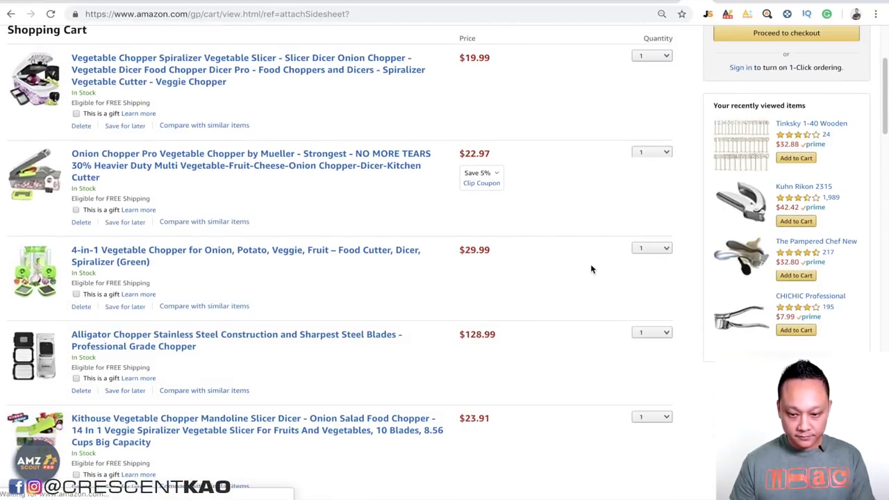
# Step: Test the 4-in-1 Vegetable Chopper's available stock with a cart quantity of 300 and reset the quantity to 1
pyautogui.click(652, 239)
pyautogui.click(645, 358)
pyautogui.write('300')
pyautogui.press('Return')
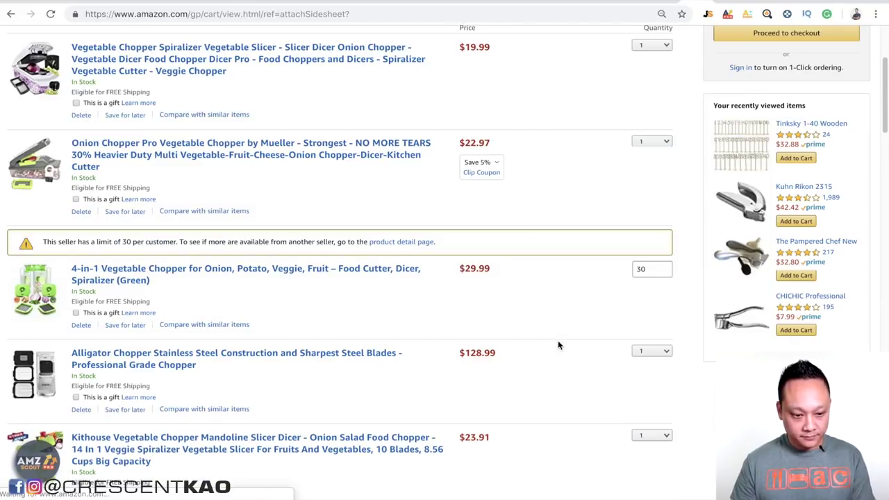
pyautogui.doubleClick(643, 288)
pyautogui.write('1')
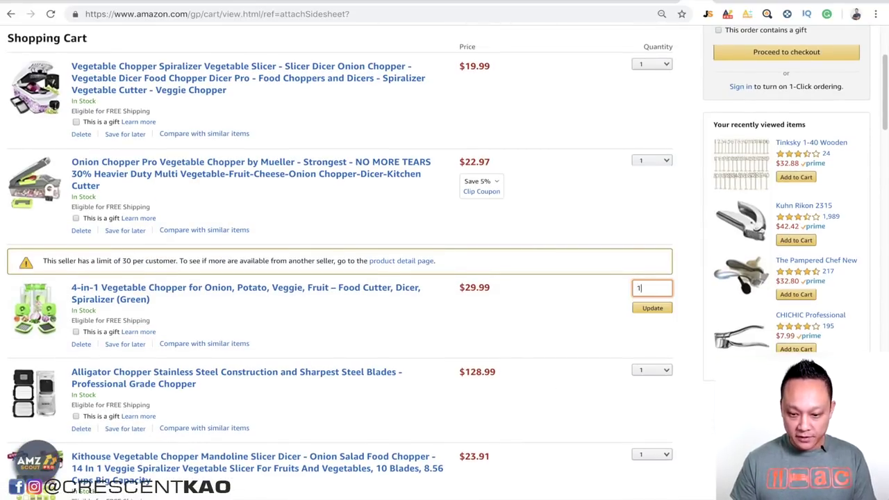
pyautogui.press('Return')
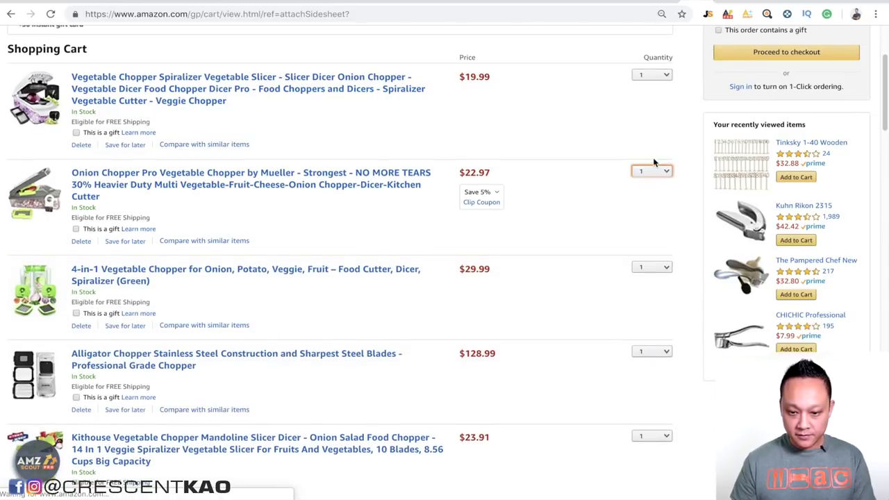
# Step: Try to set the cart quantity of the Onion Chopper Pro Vegetable Chopper by Mueller to 999
pyautogui.click(653, 172)
pyautogui.click(649, 290)
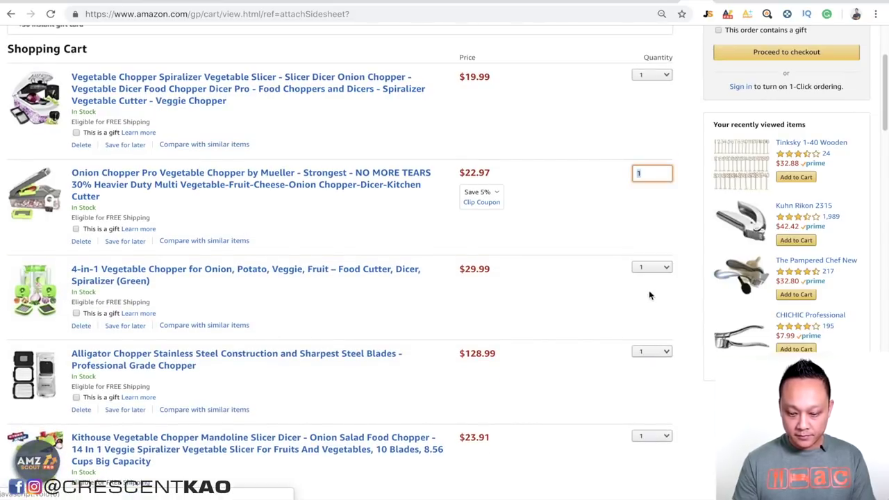
pyautogui.write('999')
pyautogui.press('Return')
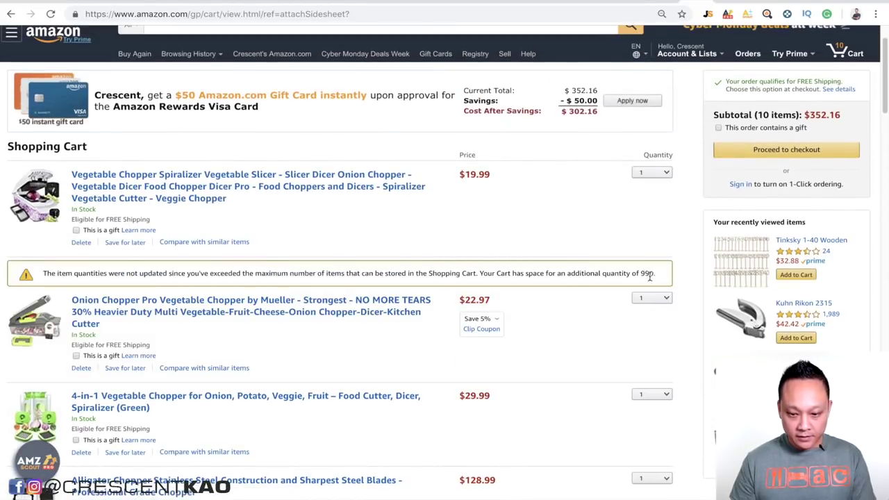
# Step: Try to set the $19.99 Vegetable Chopper Spiralizer Vegetable Slicer's cart quantity to 999 and switch back to the Excel sheet
pyautogui.click(655, 173)
pyautogui.click(647, 292)
pyautogui.write('999')
pyautogui.press('Return')
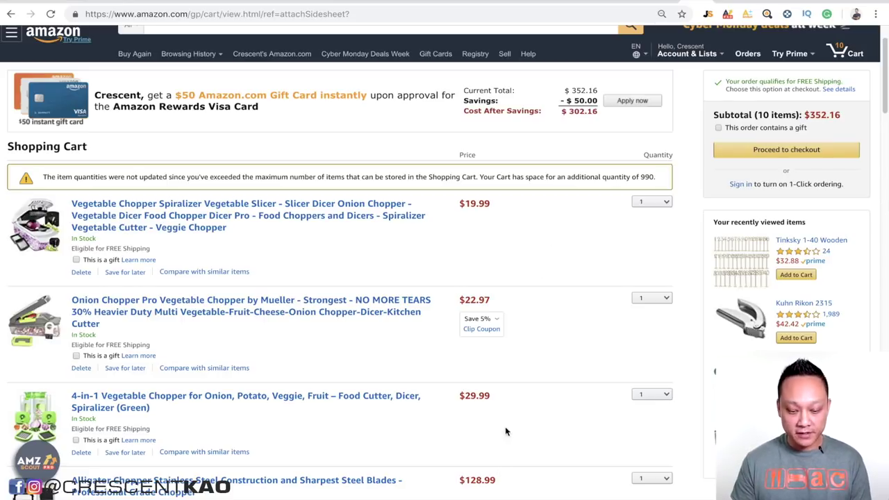
pyautogui.press('super+Tab')
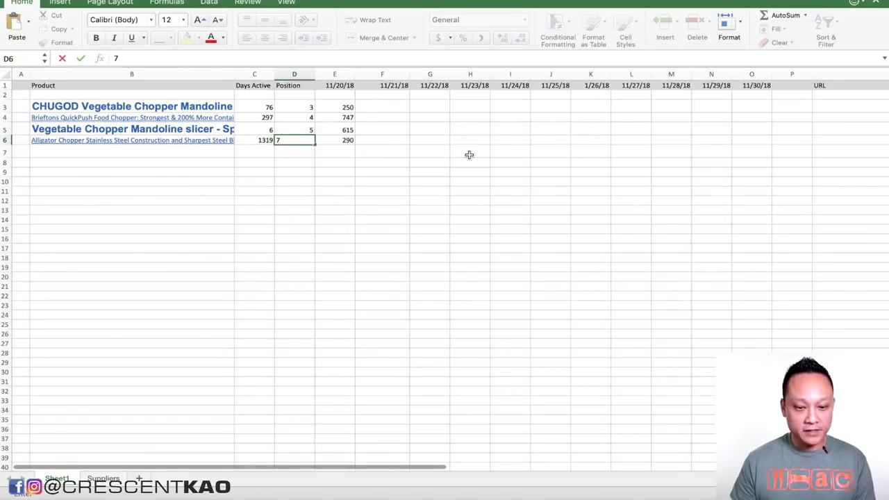